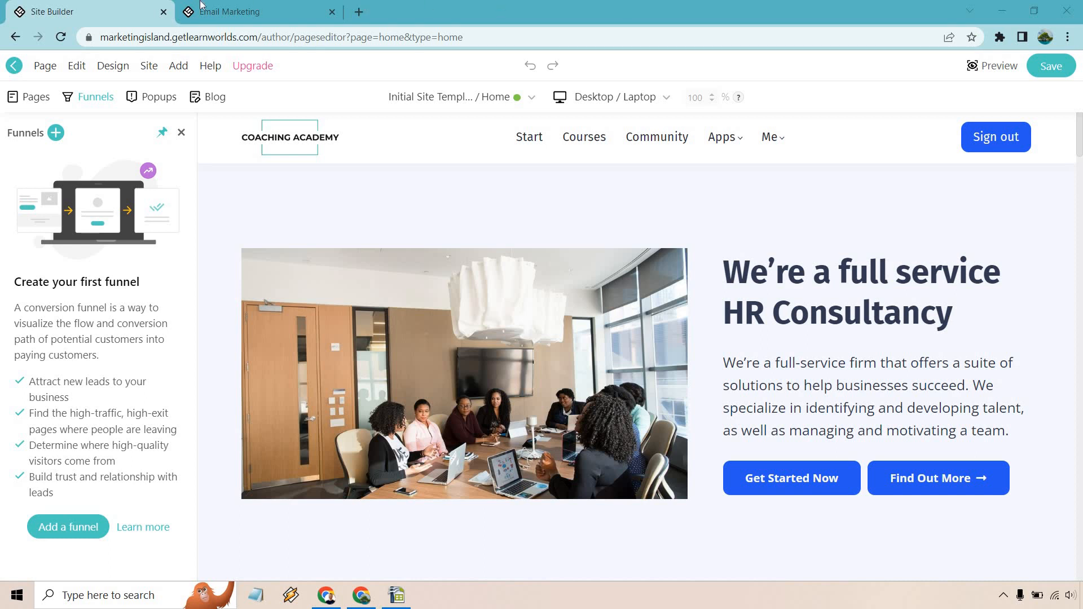
Step: View the GetResponse integration settings on the Email Marketing page
left_click(232, 11)
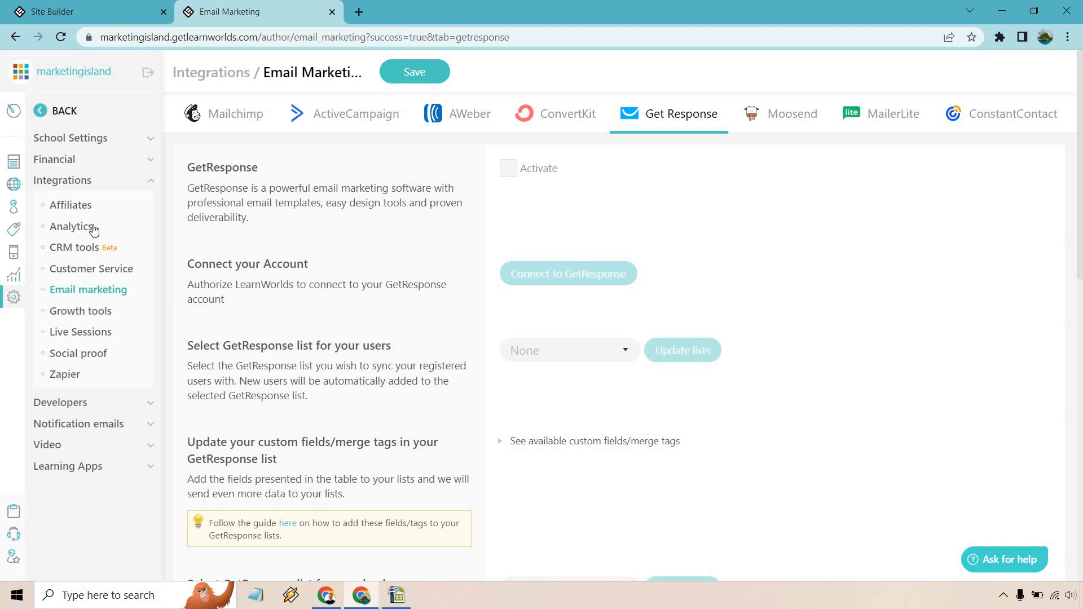
Step: Open the Email marketing integrations, then return to the Coaching Academy Site Builder
left_click(96, 291)
left_click(118, 8)
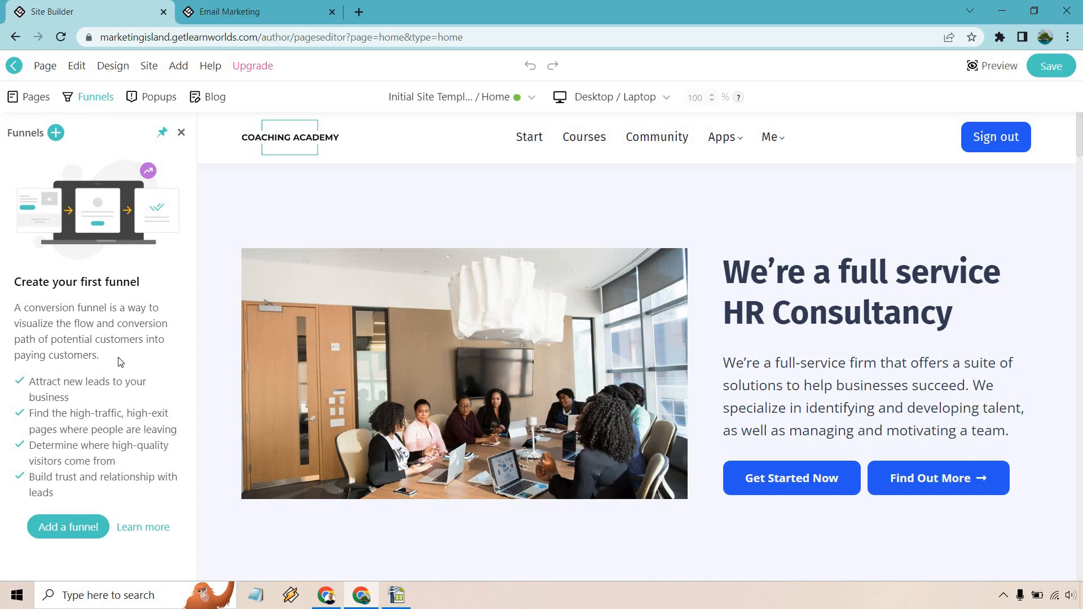
Step: Begin a new funnel to bring up the Ebook Lead Magnet templates
left_click(75, 535)
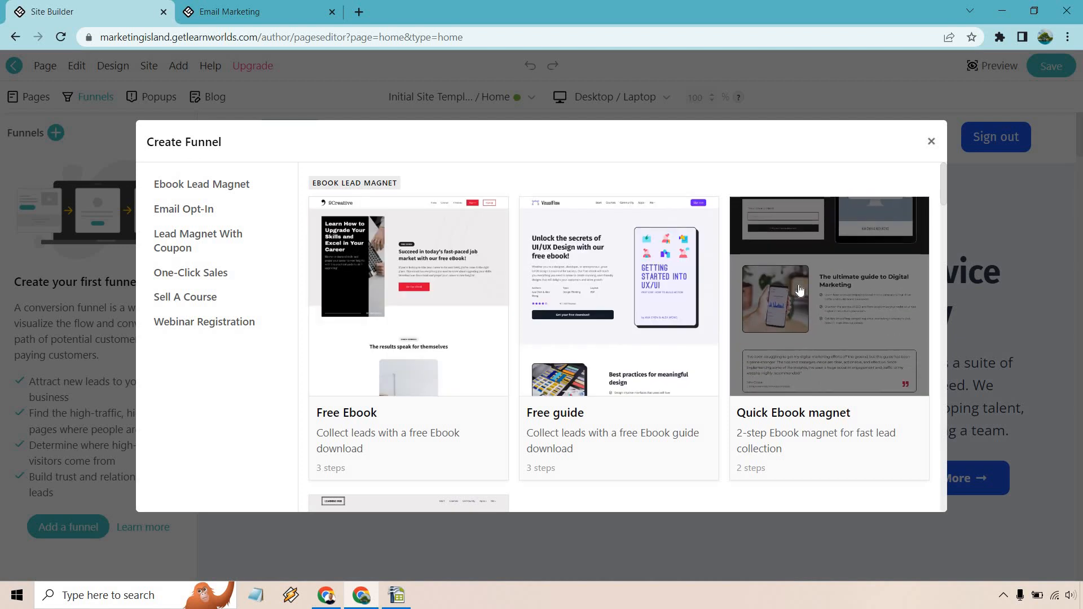
Step: Browse every template category, then pick the Free guide ebook template
scroll(802, 284, "down", 4)
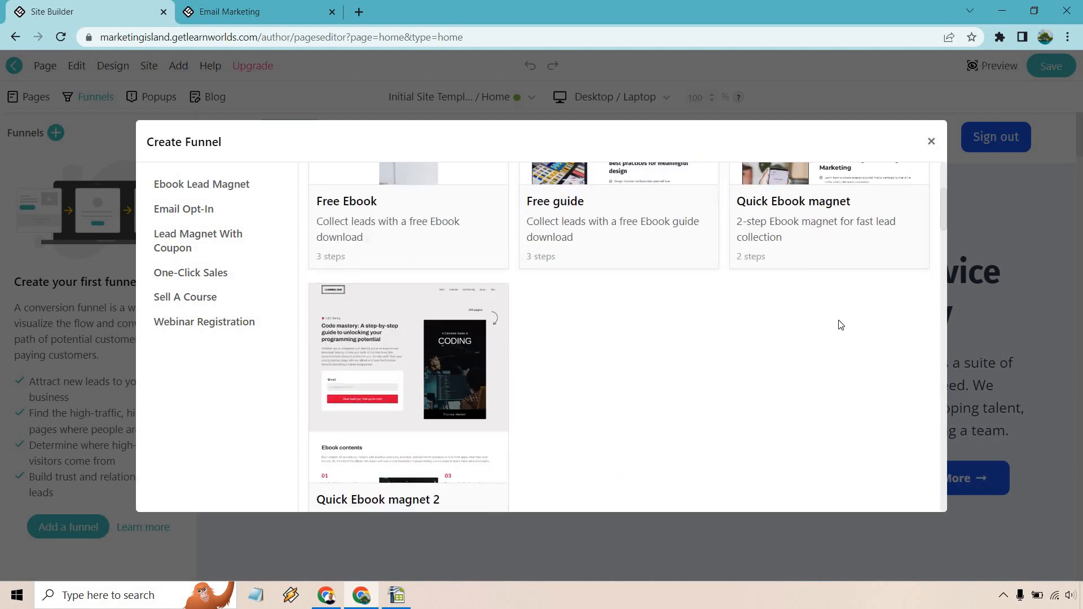
scroll(840, 307, "down", 3)
scroll(852, 268, "down", 3)
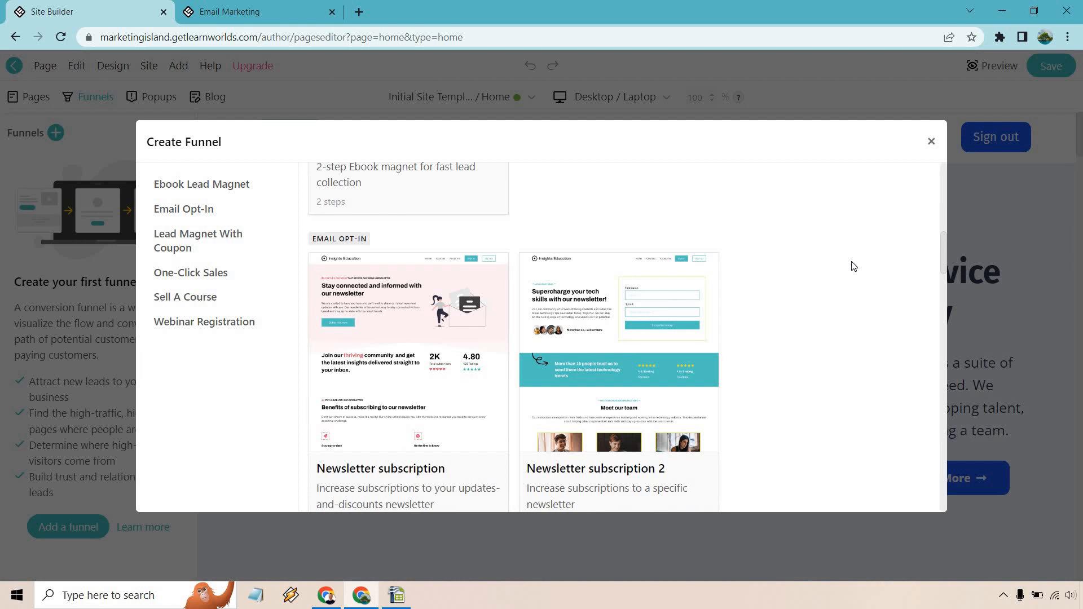
scroll(854, 266, "down", 1)
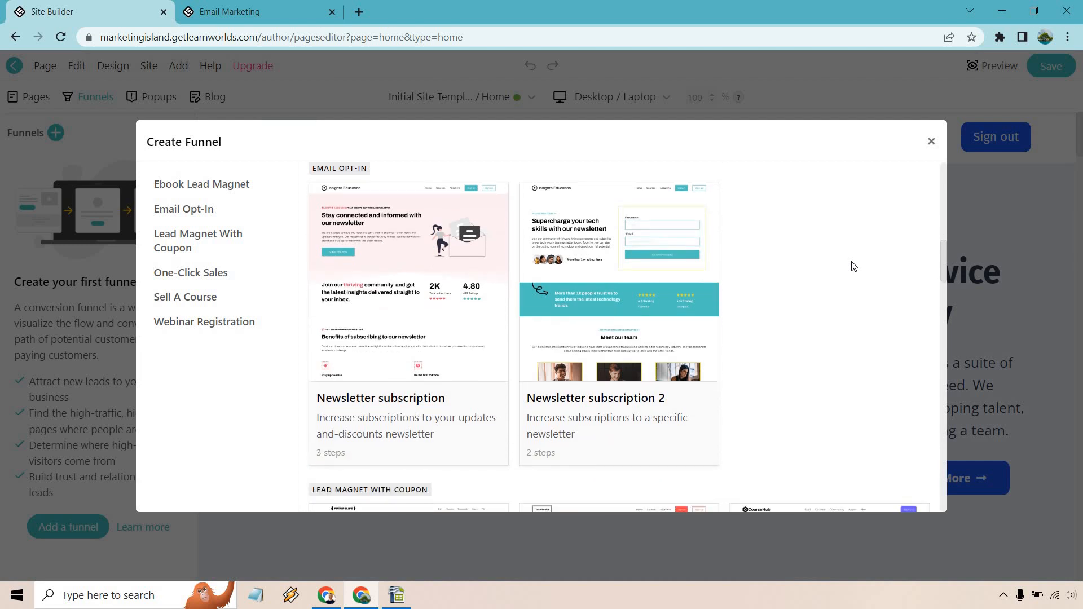
scroll(854, 232, "down", 5)
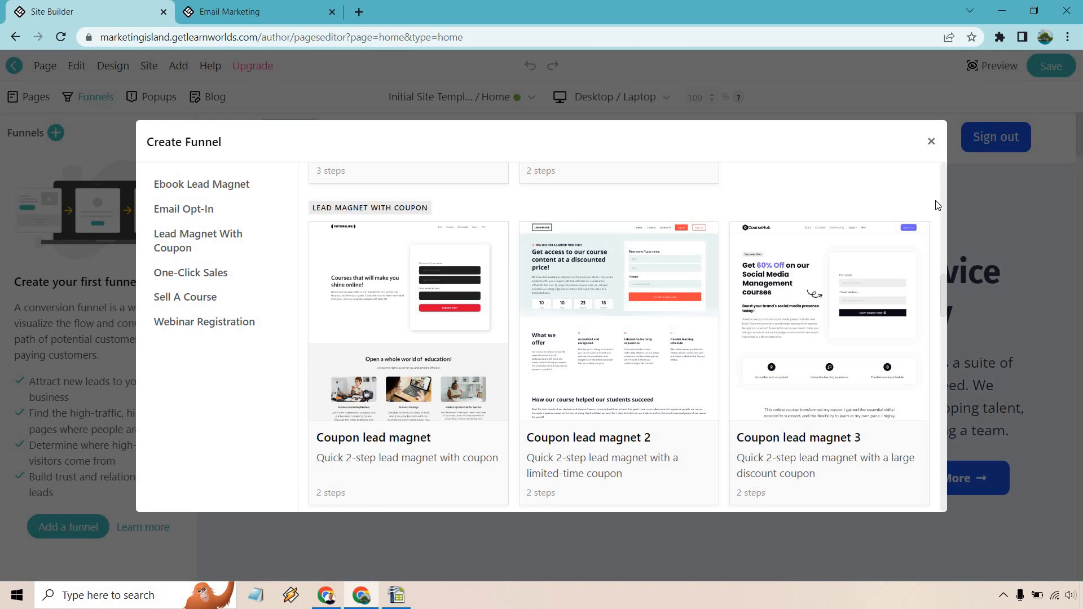
scroll(937, 205, "down", 5)
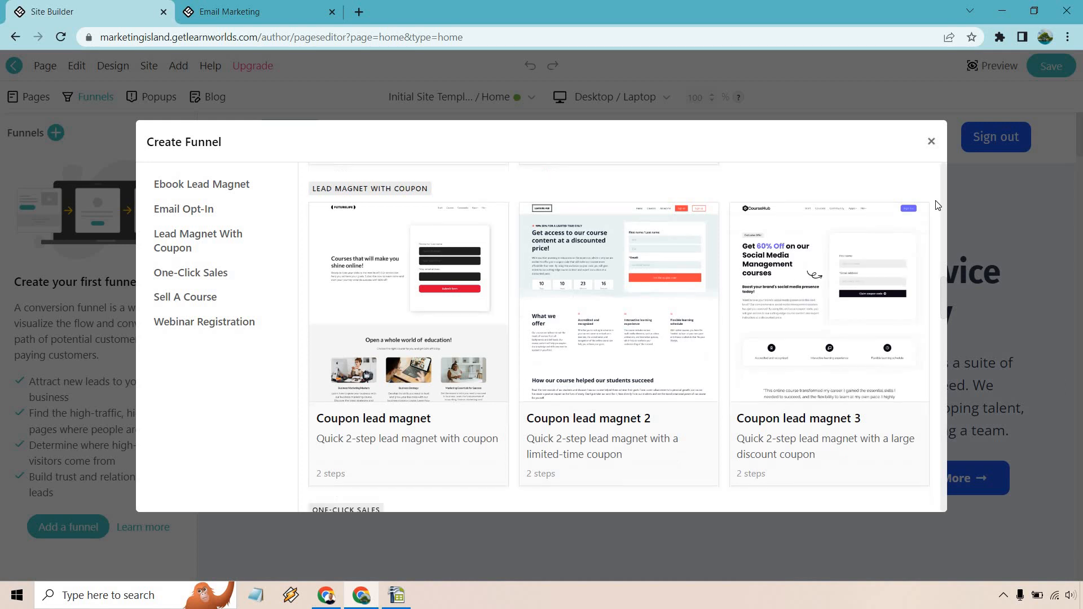
scroll(937, 204, "down", 1)
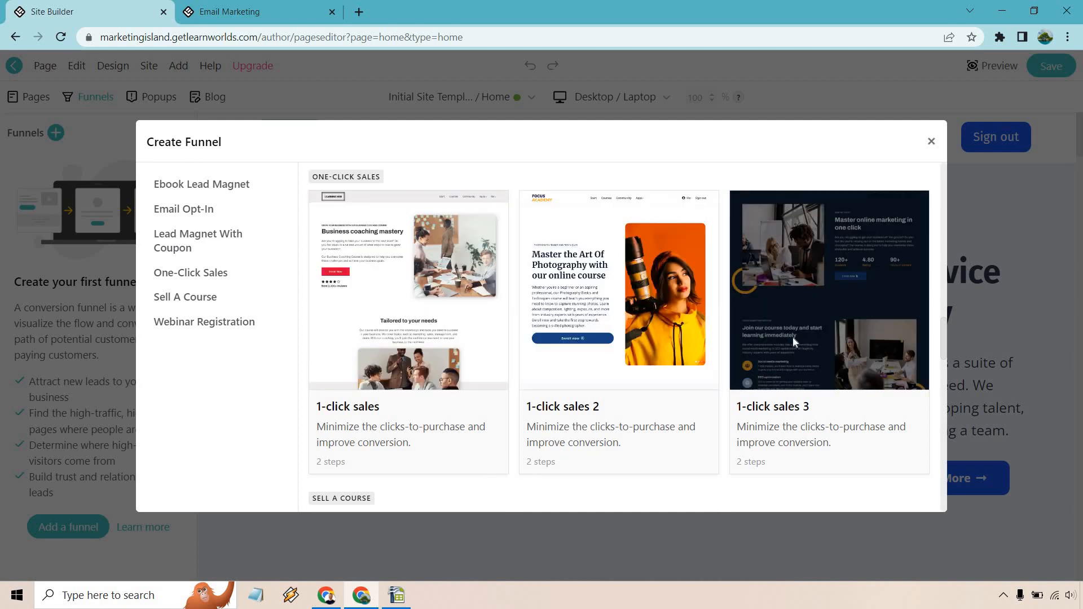
scroll(793, 336, "down", 5)
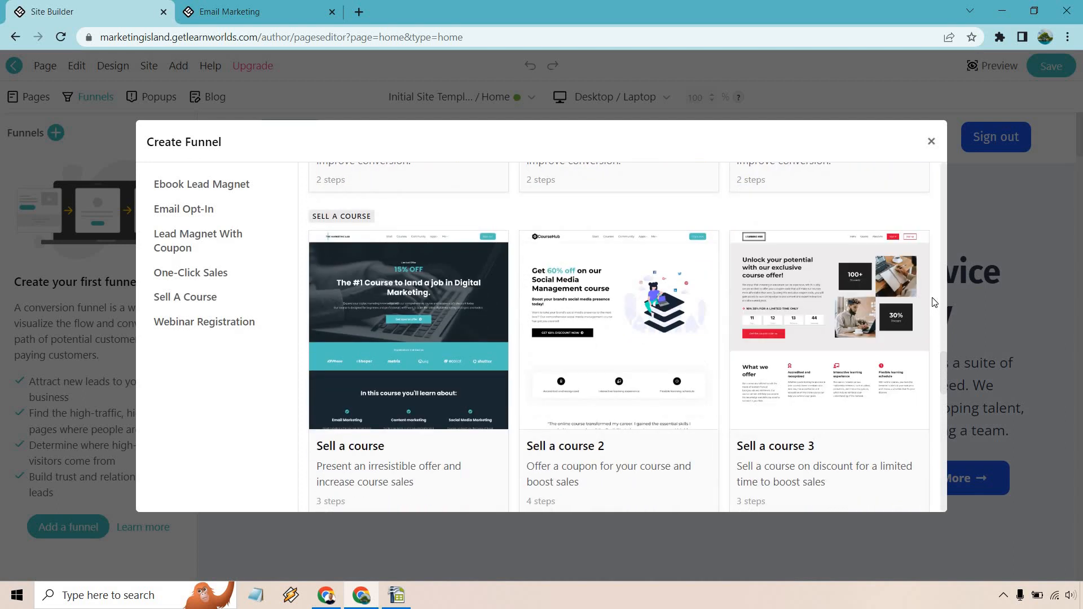
scroll(934, 302, "down", 6)
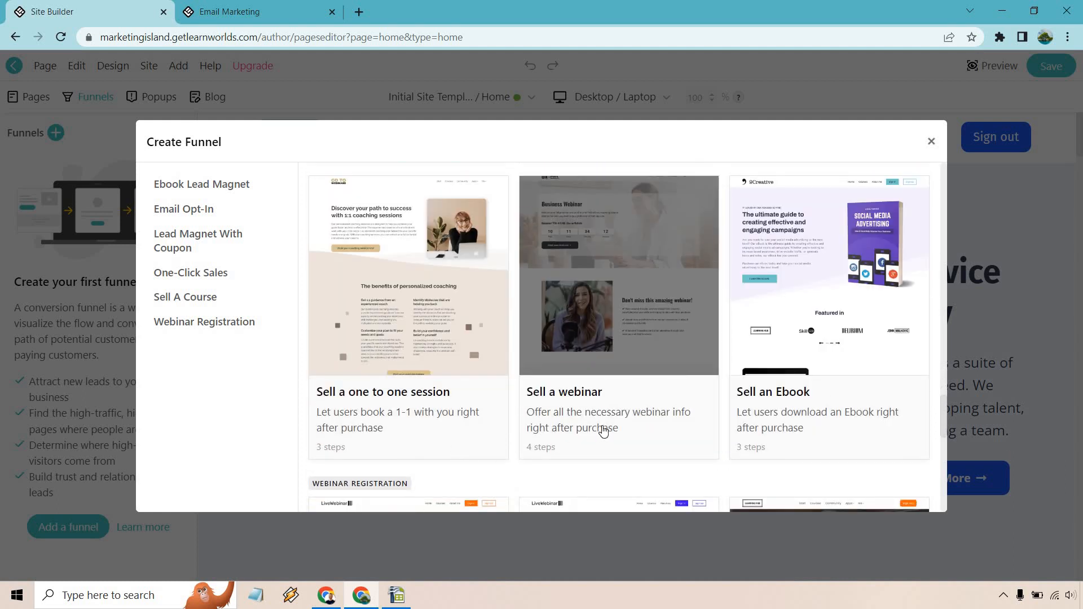
scroll(920, 381, "down", 5)
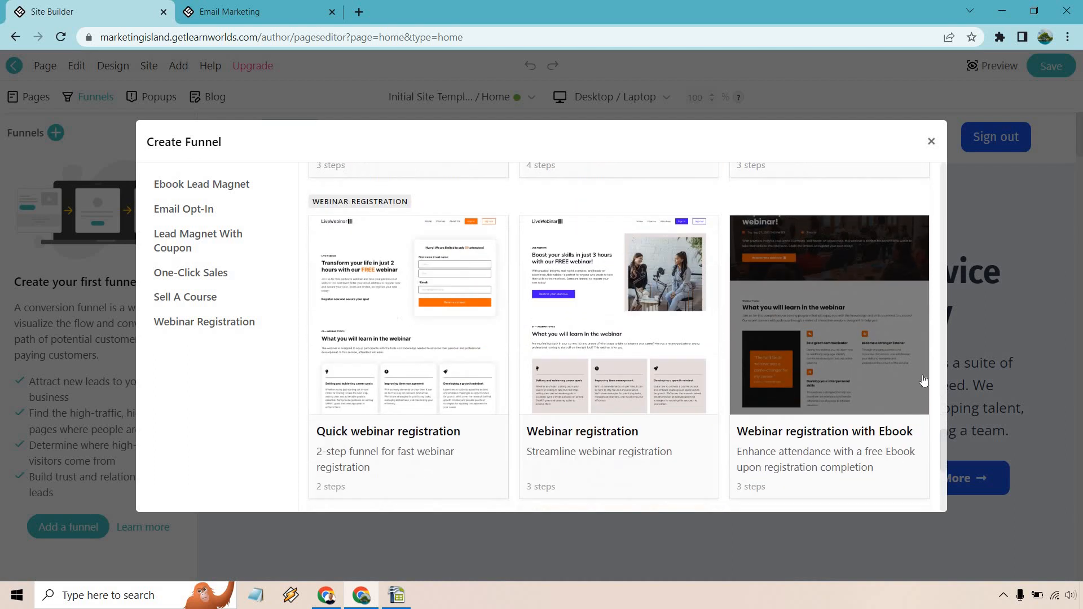
scroll(919, 378, "down", 5)
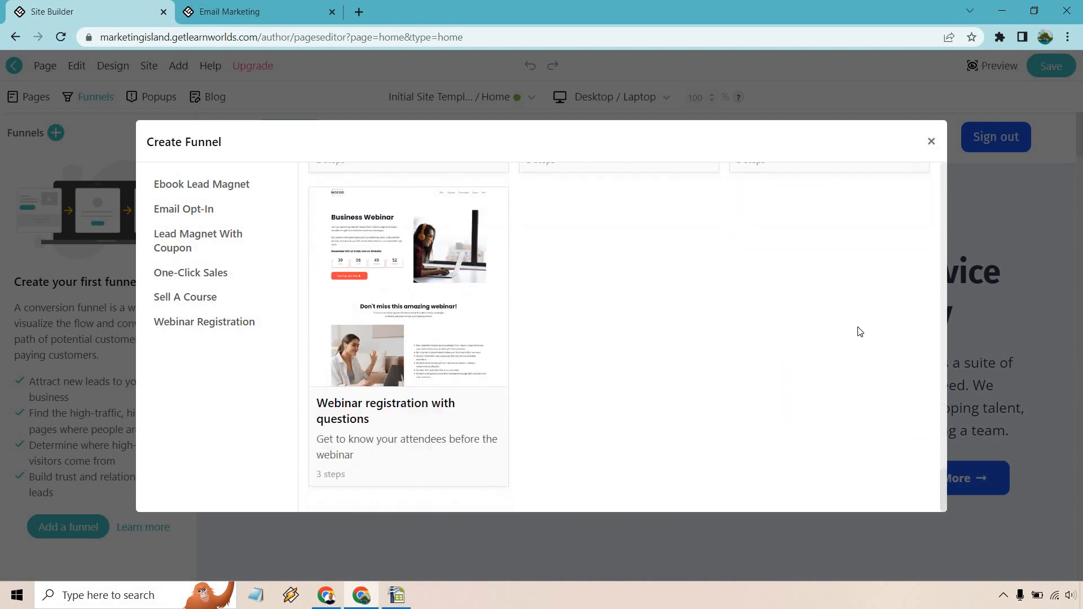
scroll(854, 356, "up", 15)
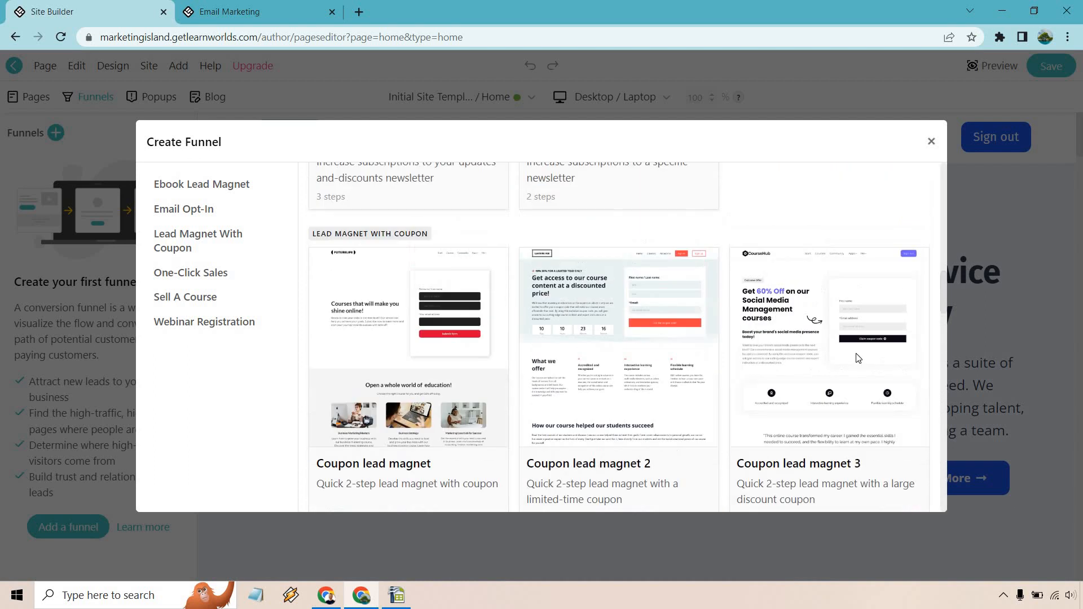
scroll(857, 358, "up", 5)
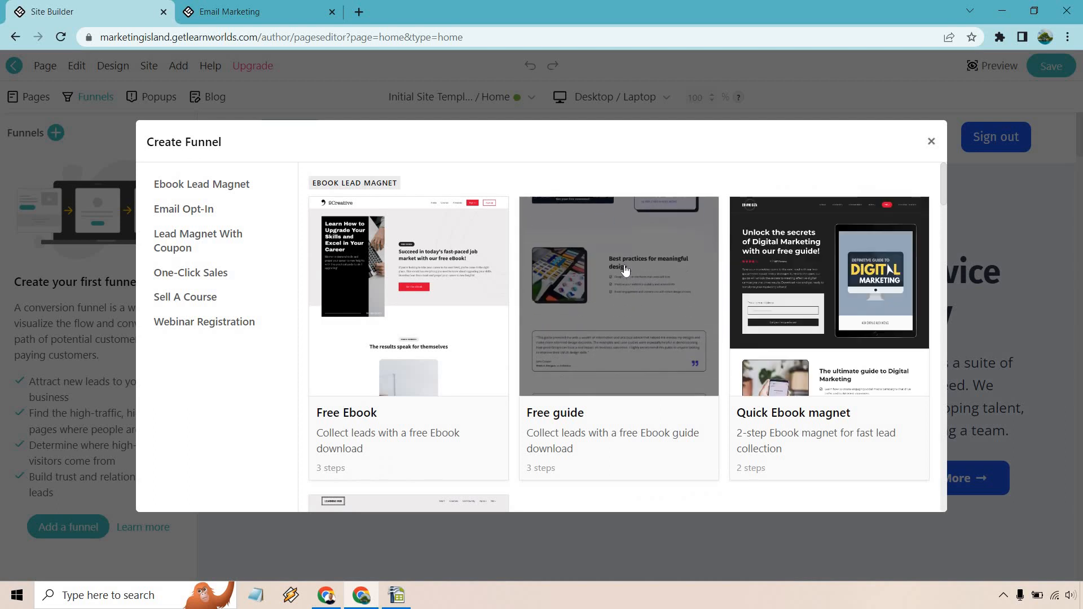
left_click(625, 271)
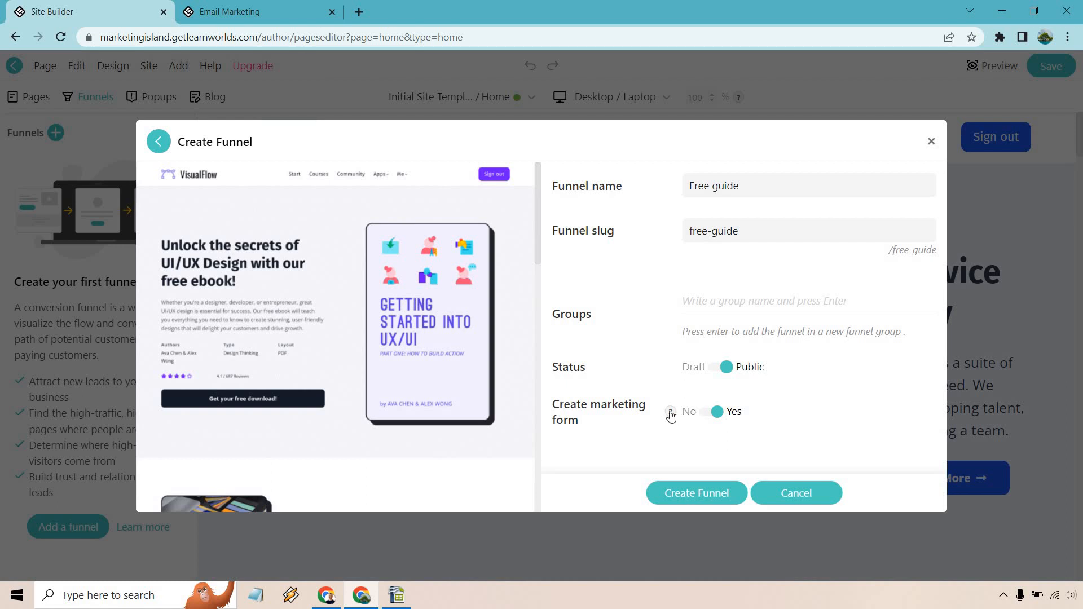
Step: Create the Free guide funnel with slug free-guide, Public status and marketing form enabled
mouse_move(670, 416)
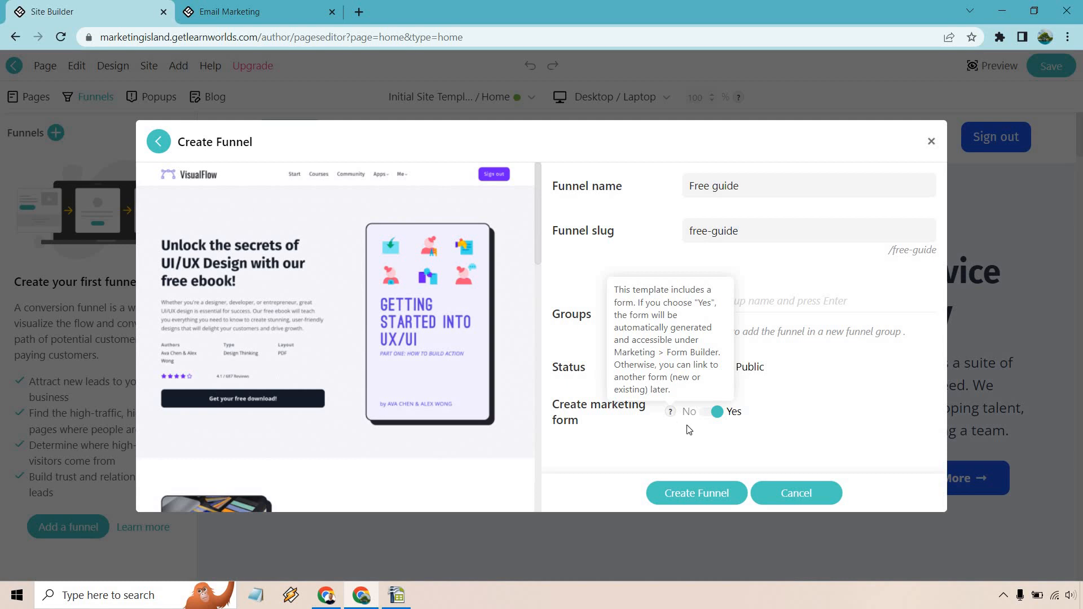
left_click(698, 489)
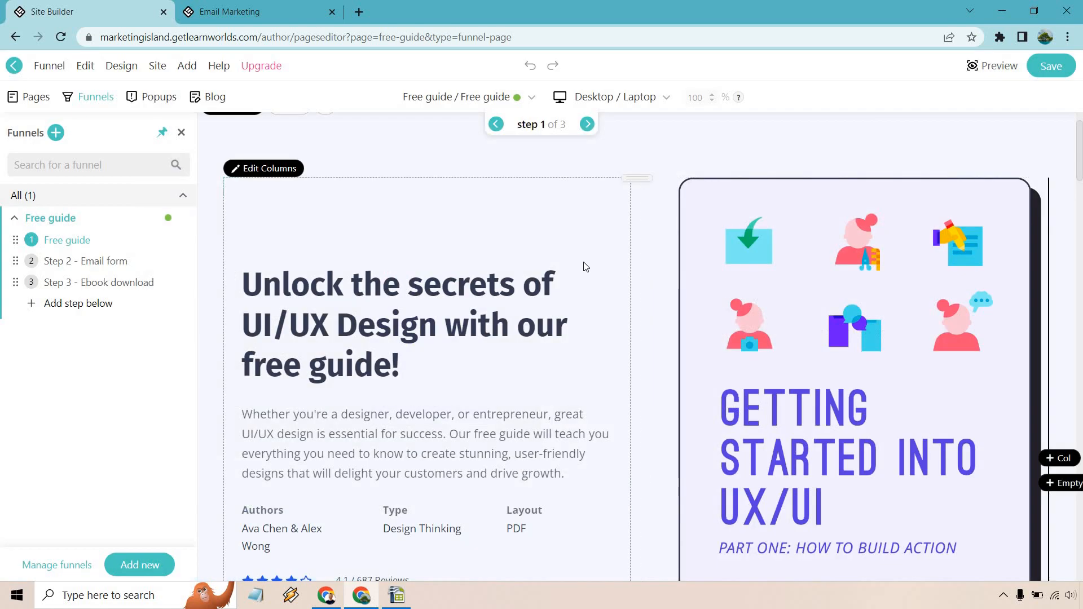
Step: Look through the Email form and Ebook download steps, then open step 1, Free guide
scroll(401, 251, "down", 3)
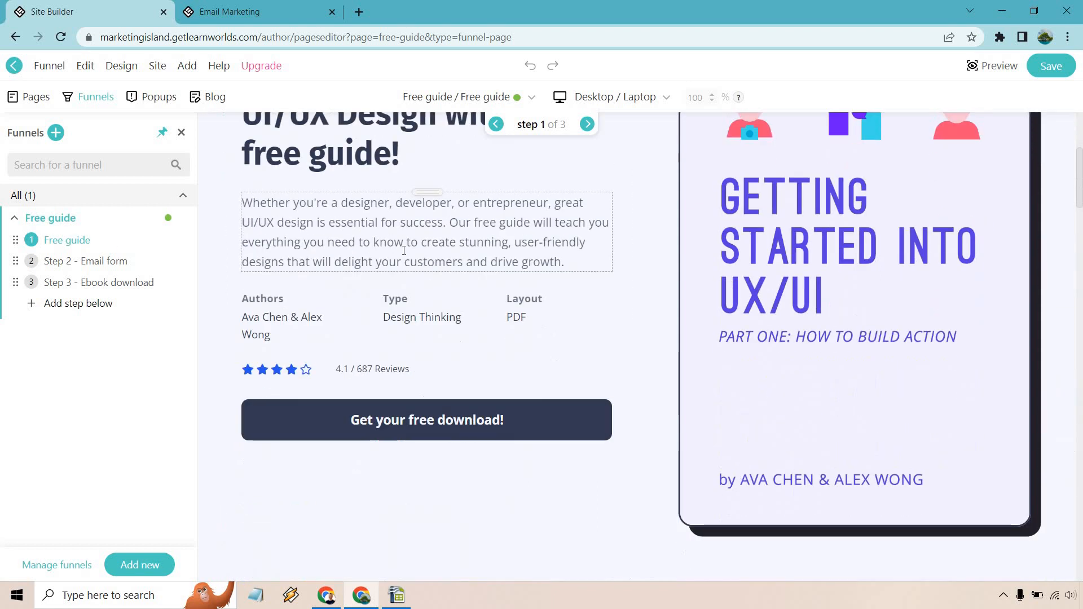
scroll(404, 251, "down", 1)
scroll(500, 337, "up", 4)
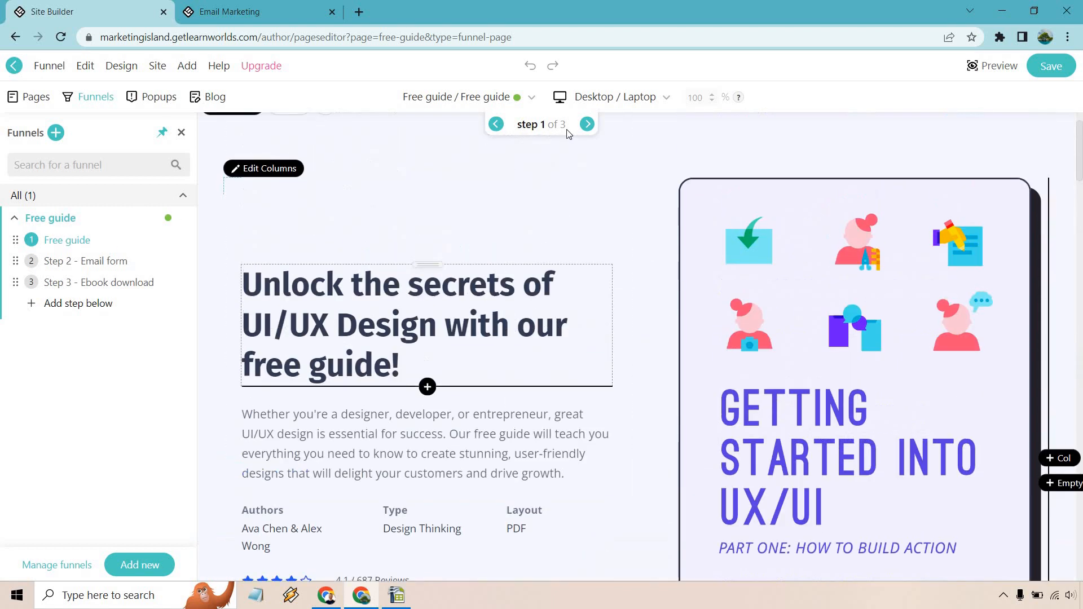
left_click(587, 124)
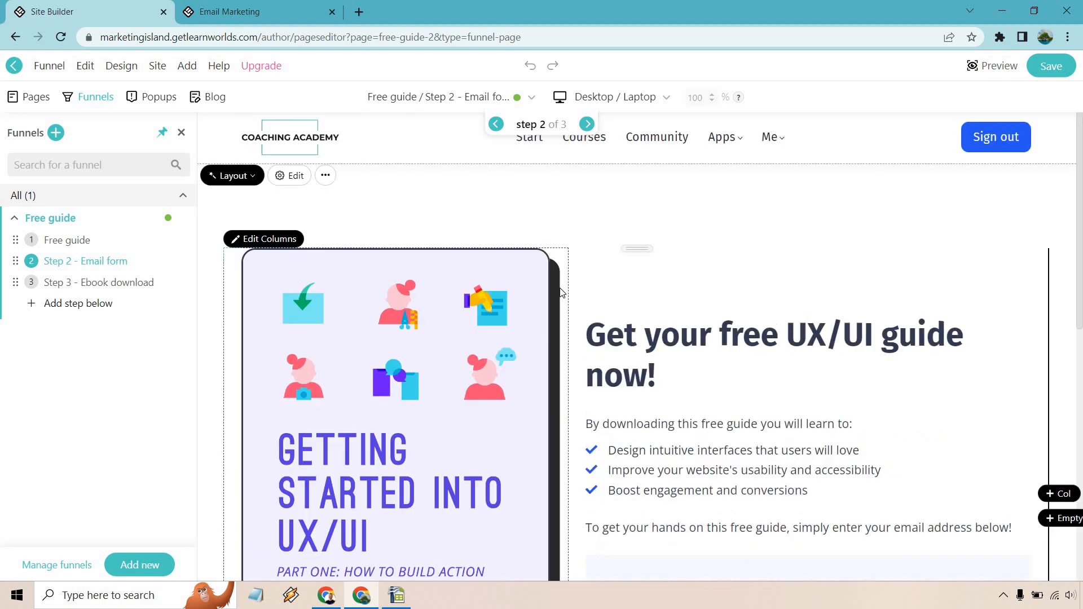
scroll(560, 292, "down", 4)
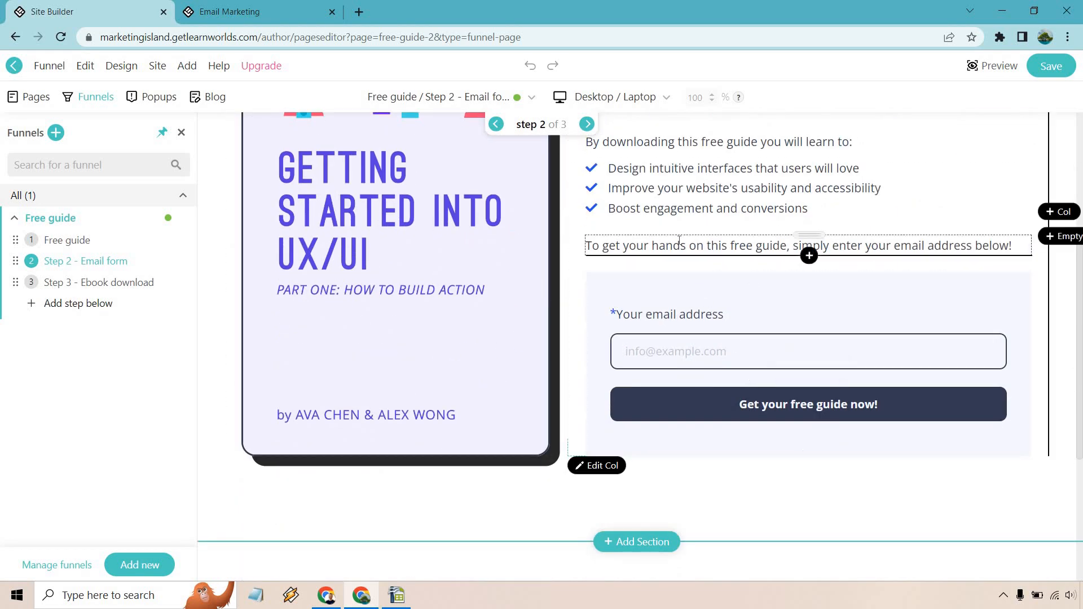
left_click(586, 124)
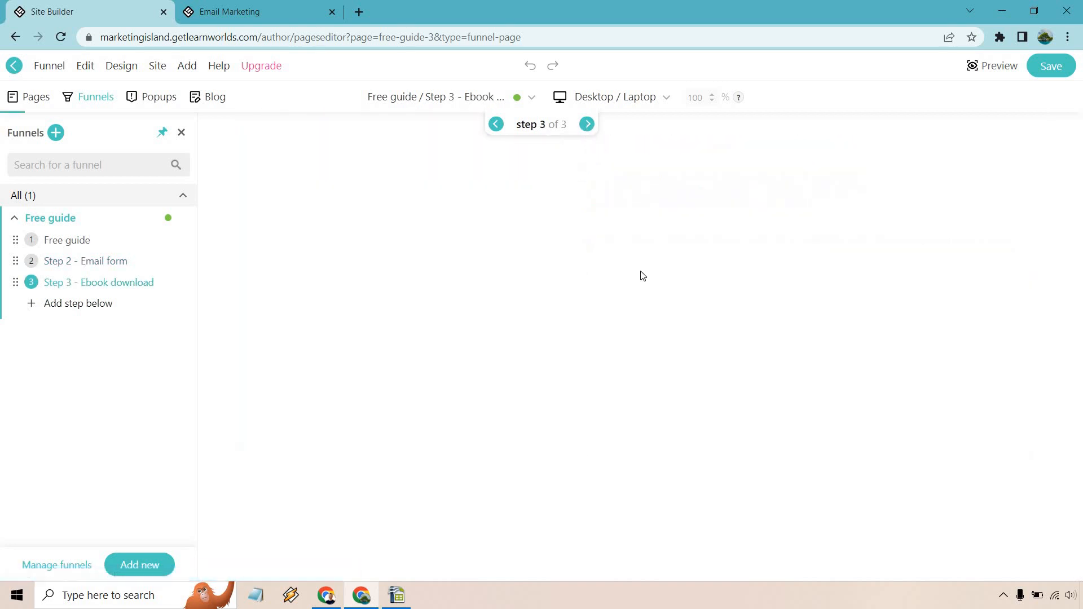
scroll(641, 269, "down", 4)
scroll(677, 245, "down", 5)
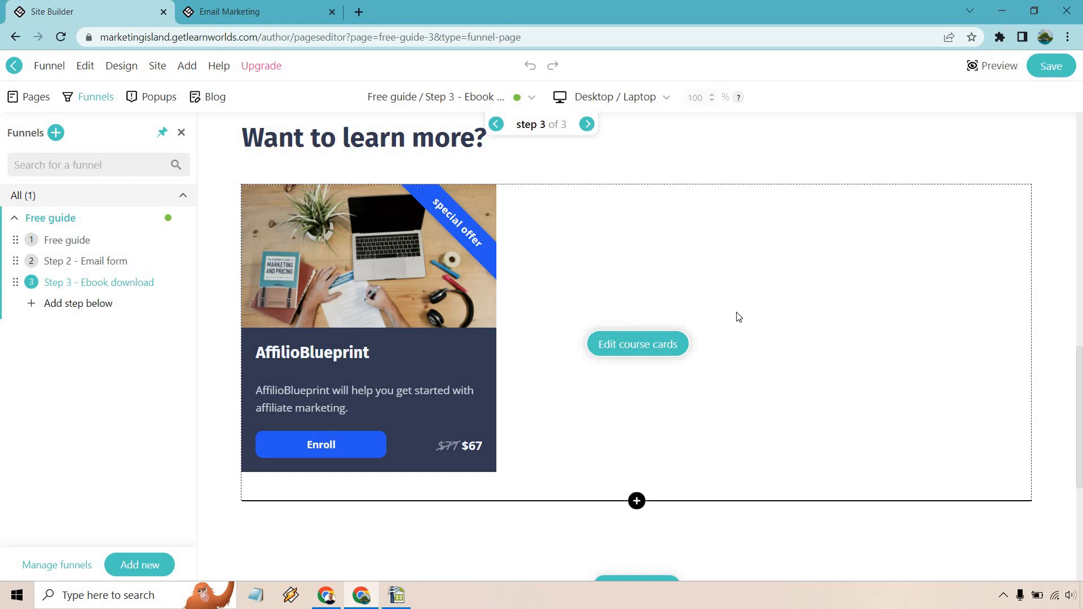
scroll(739, 317, "up", 5)
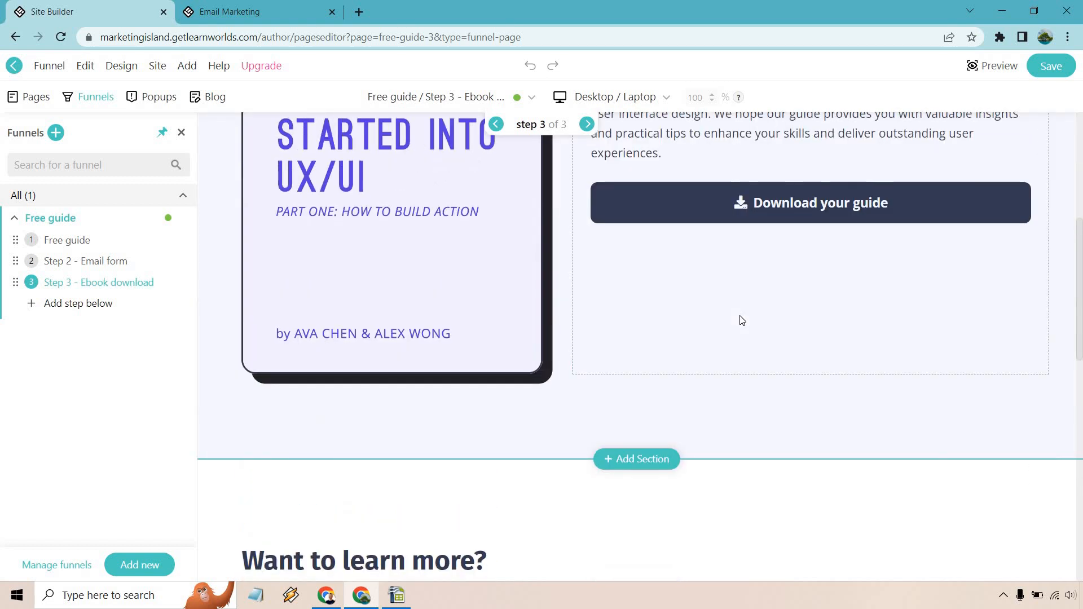
scroll(742, 316, "up", 1)
scroll(742, 316, "up", 5)
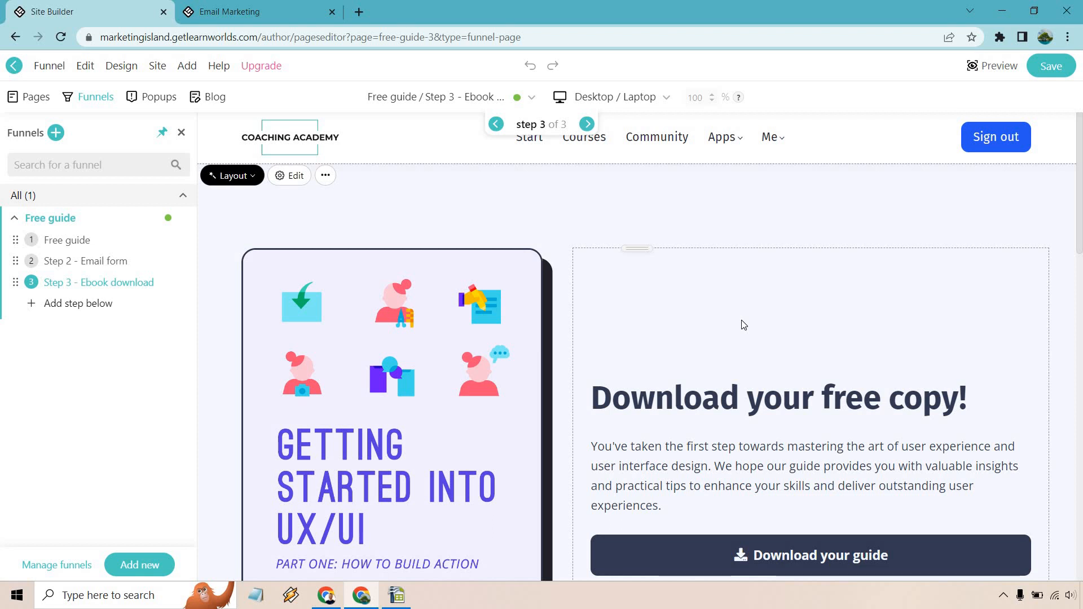
left_click(88, 241)
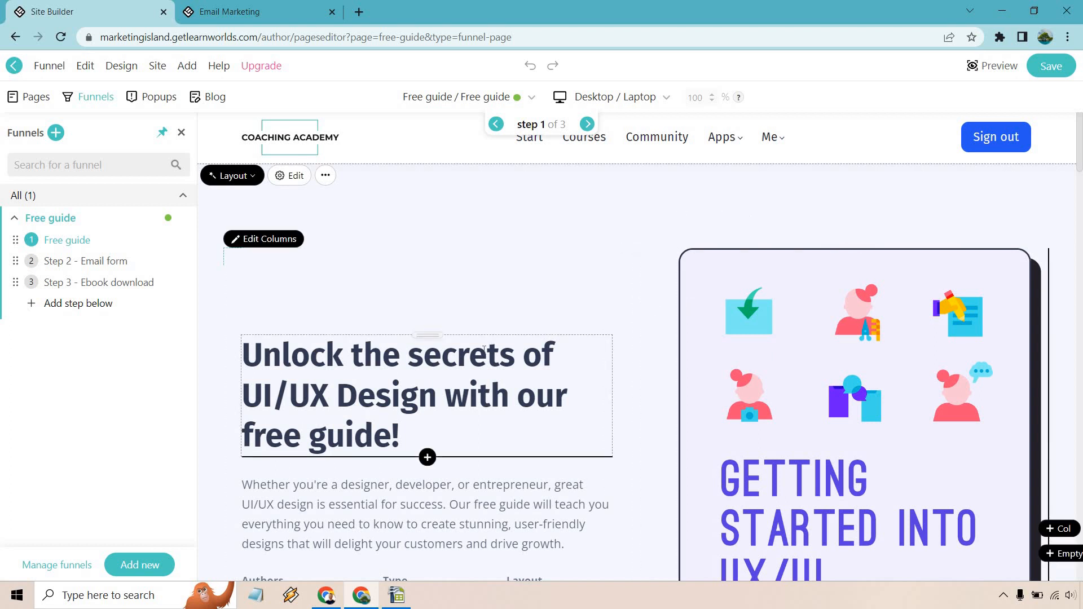
Step: Change the main heading text to 'Edit It Again Right Here'
scroll(484, 348, "down", 3)
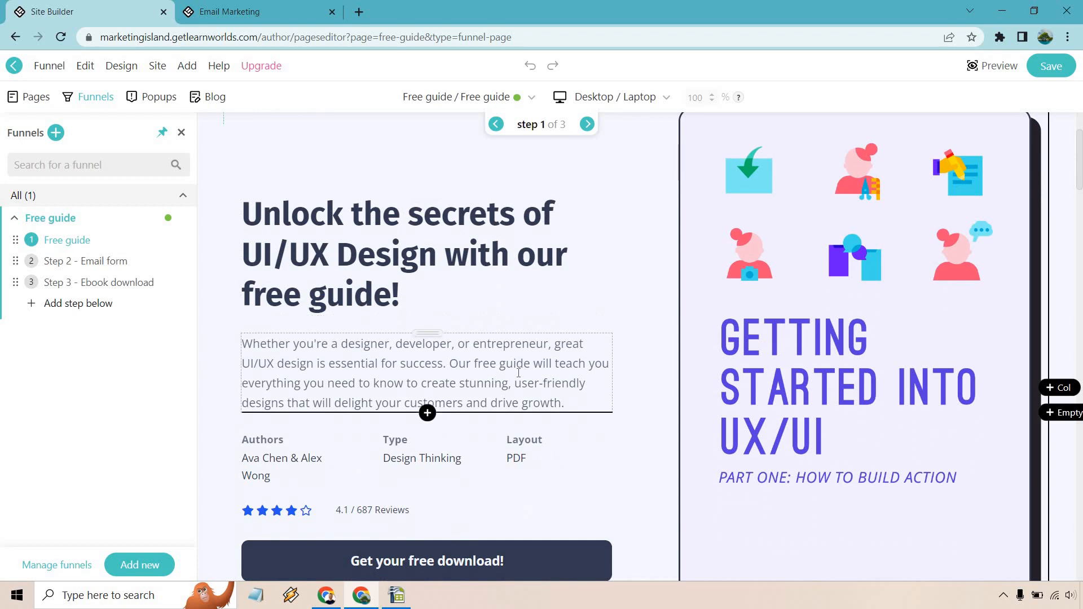
left_click(465, 253)
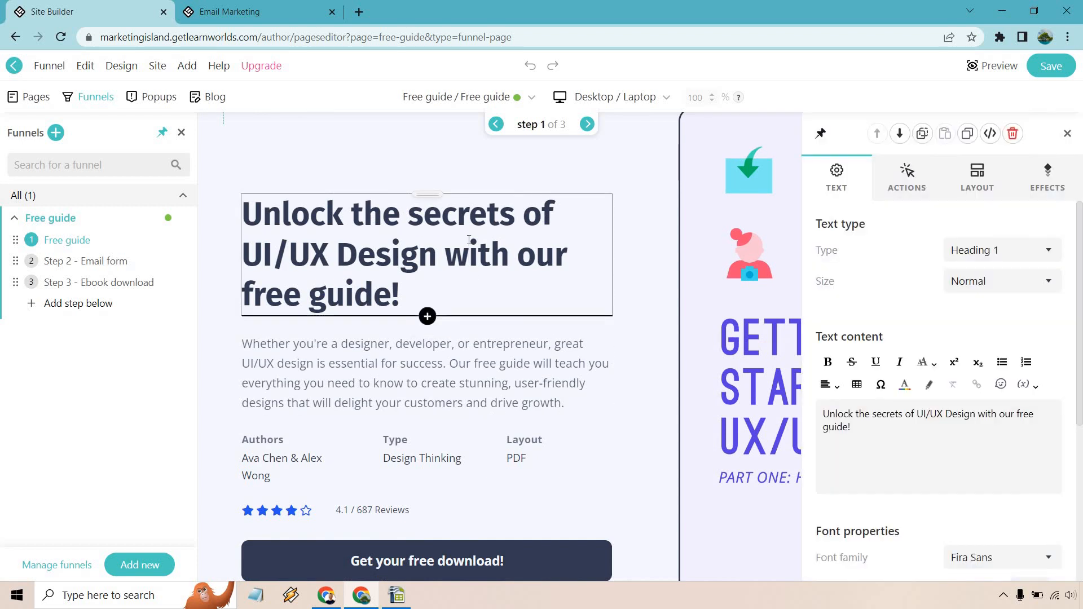
triple_click(412, 293)
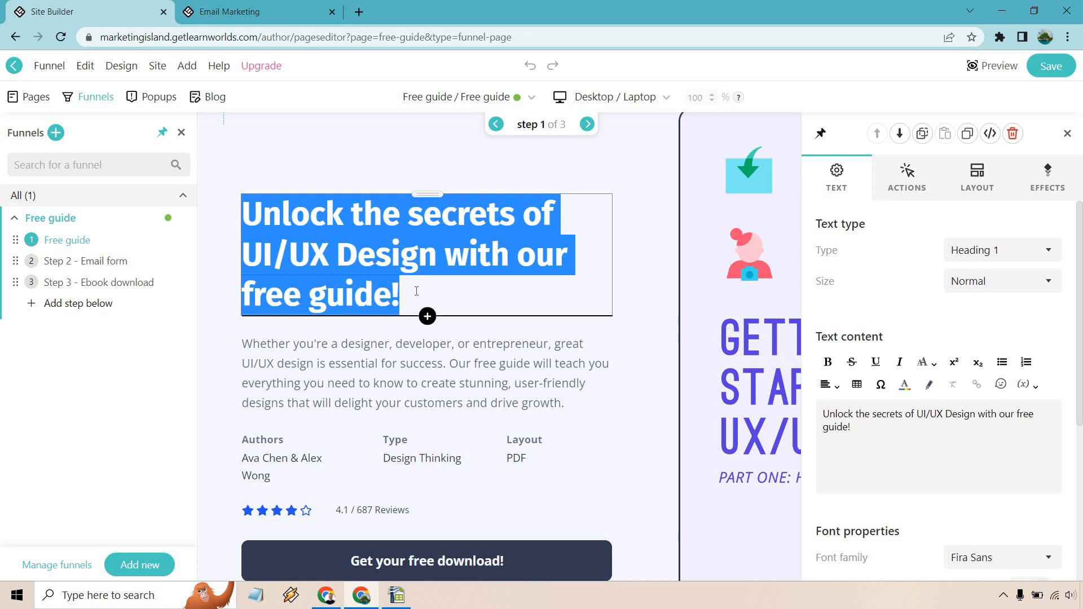
type("Edit Text H")
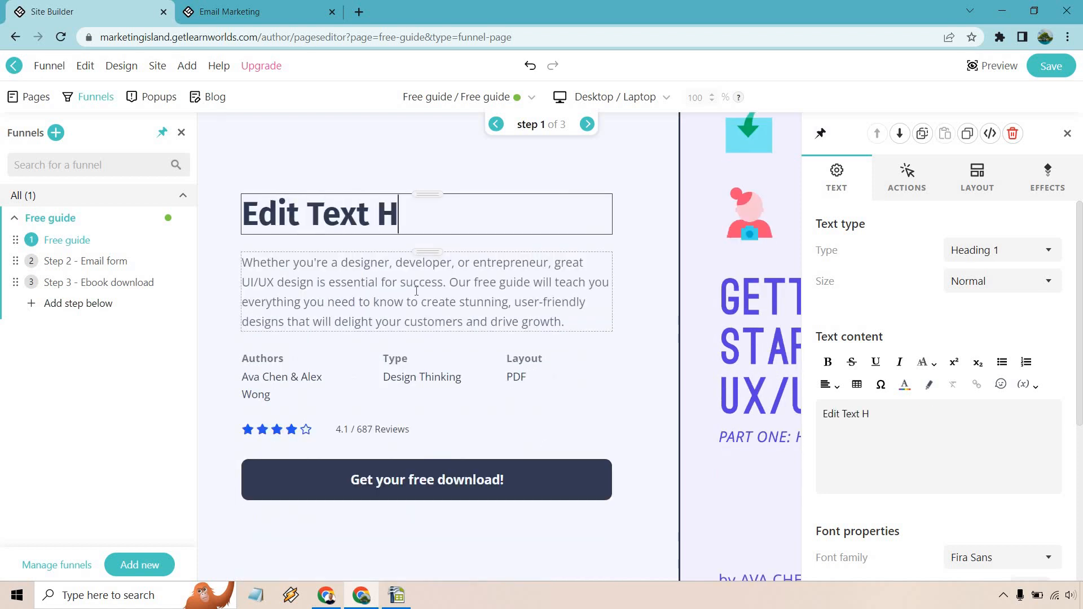
type("ere")
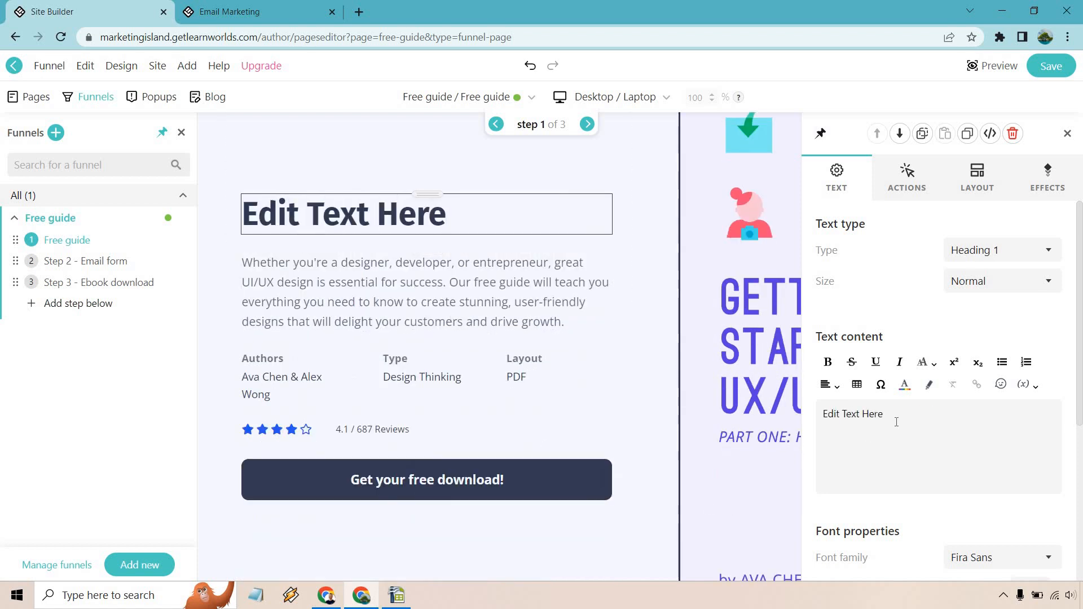
triple_click(896, 422)
type("Edit ")
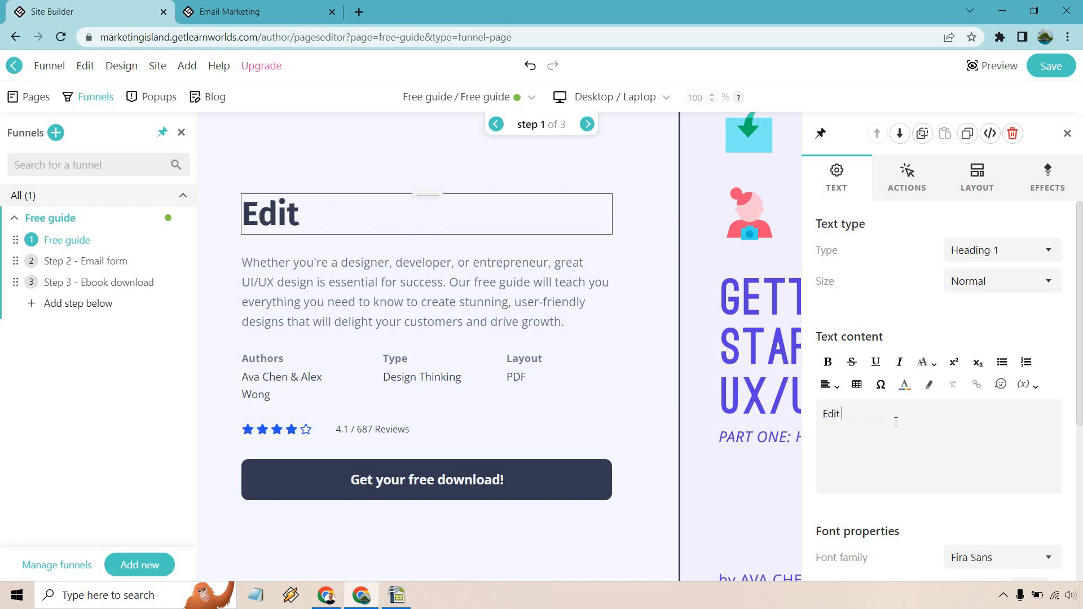
type("It Again Right Here")
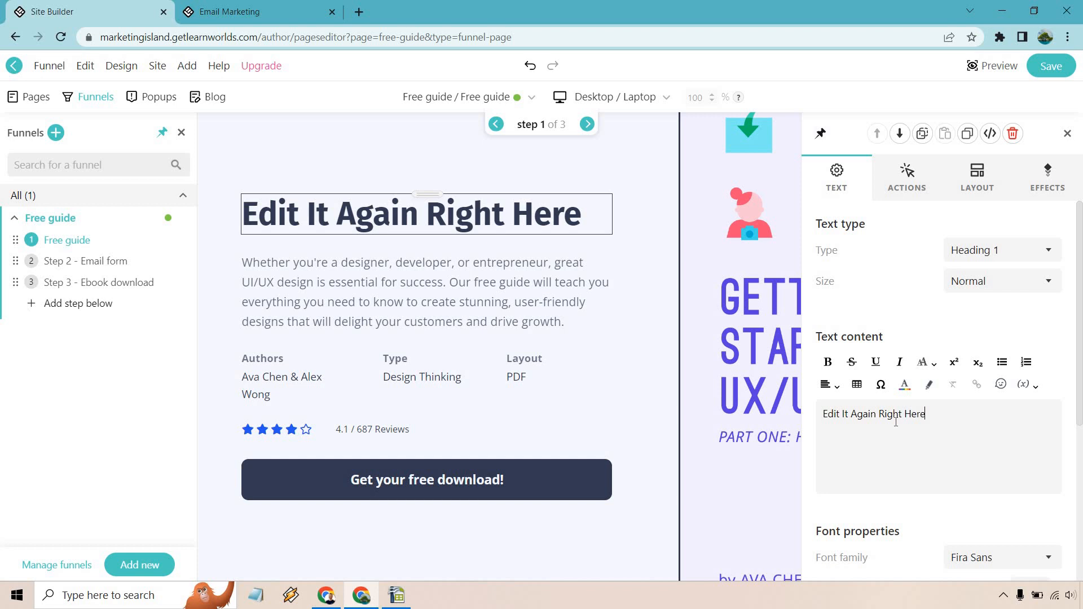
Step: Confirm the heading stays Heading 1 at Normal size
left_click(484, 287)
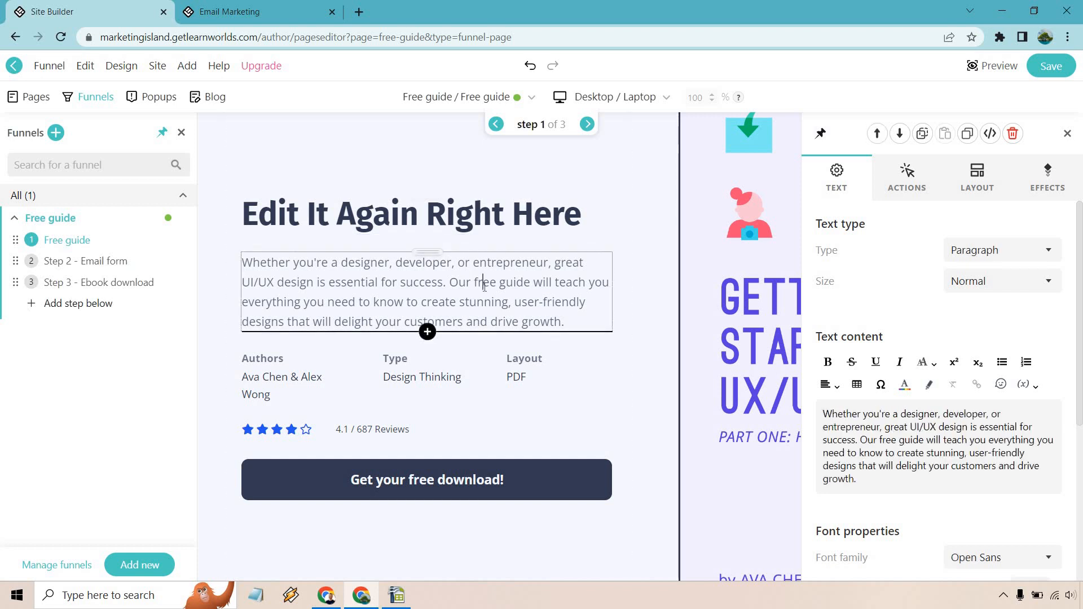
left_click(492, 217)
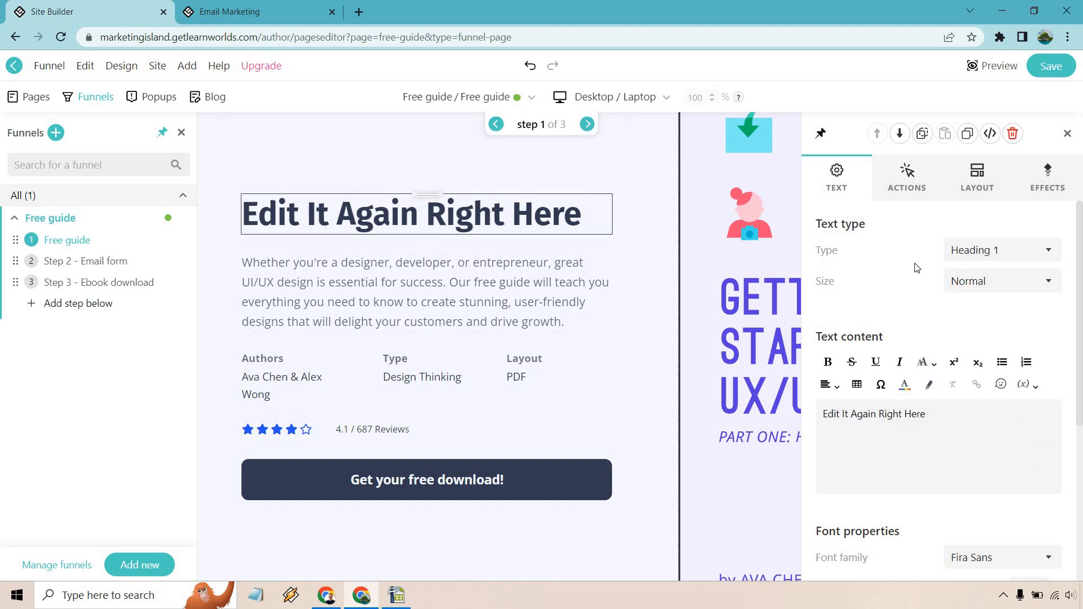
left_click(988, 257)
left_click(988, 257)
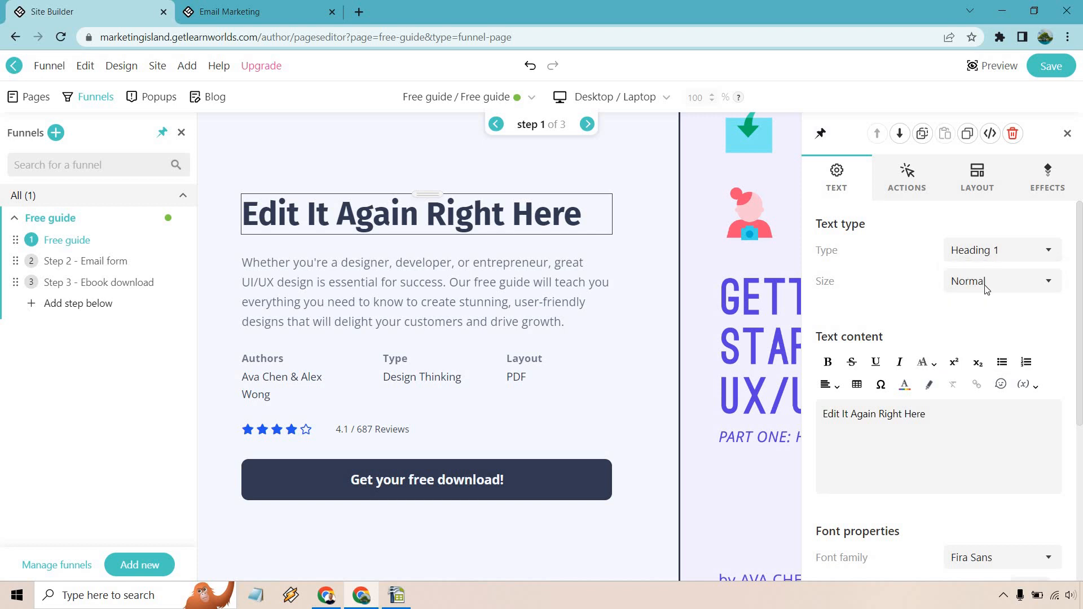
left_click(986, 287)
left_click(986, 286)
left_click(986, 287)
left_click(986, 286)
scroll(909, 297, "down", 3)
scroll(905, 312, "down", 3)
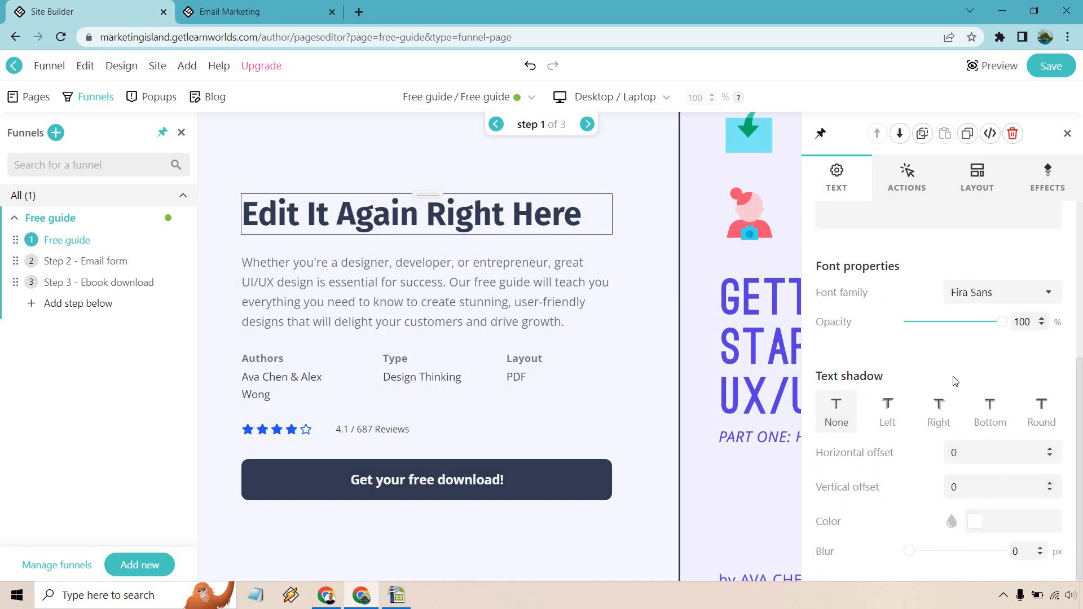
scroll(954, 392, "up", 6)
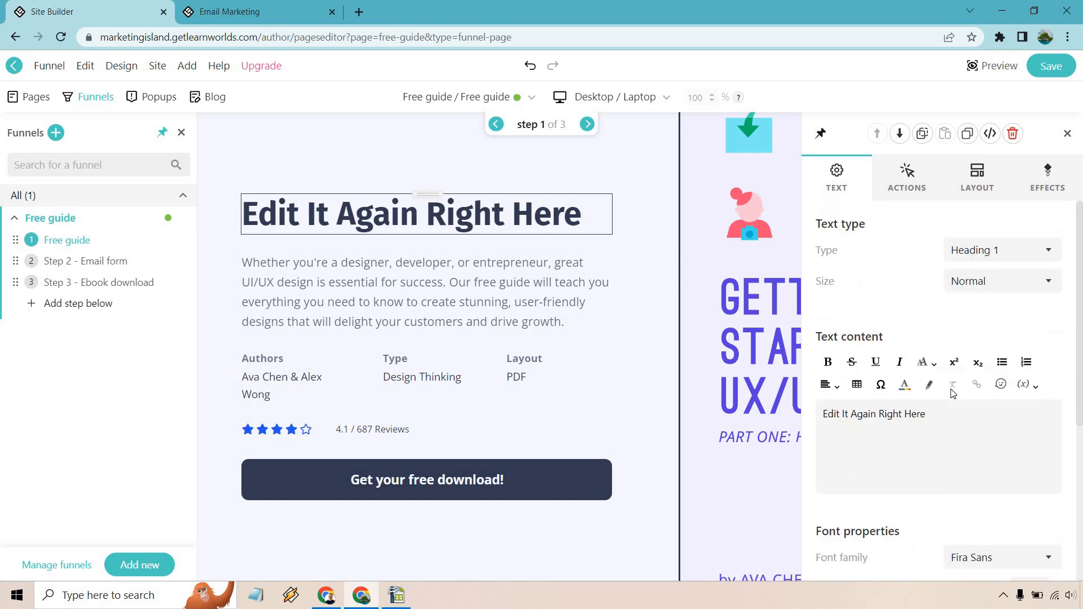
left_click(914, 191)
left_click(977, 255)
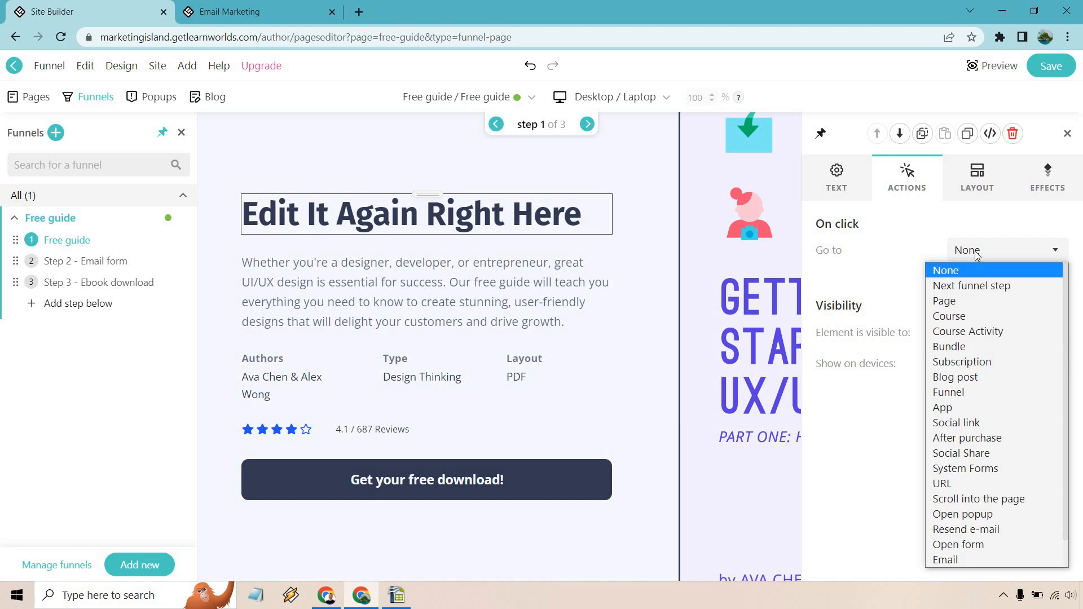
left_click(978, 255)
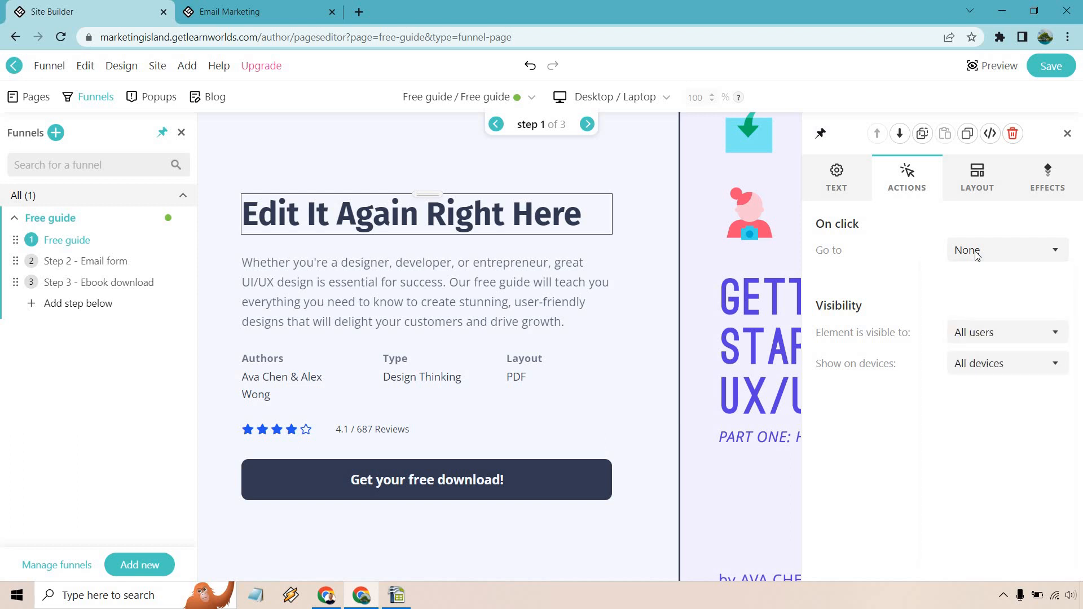
left_click(986, 337)
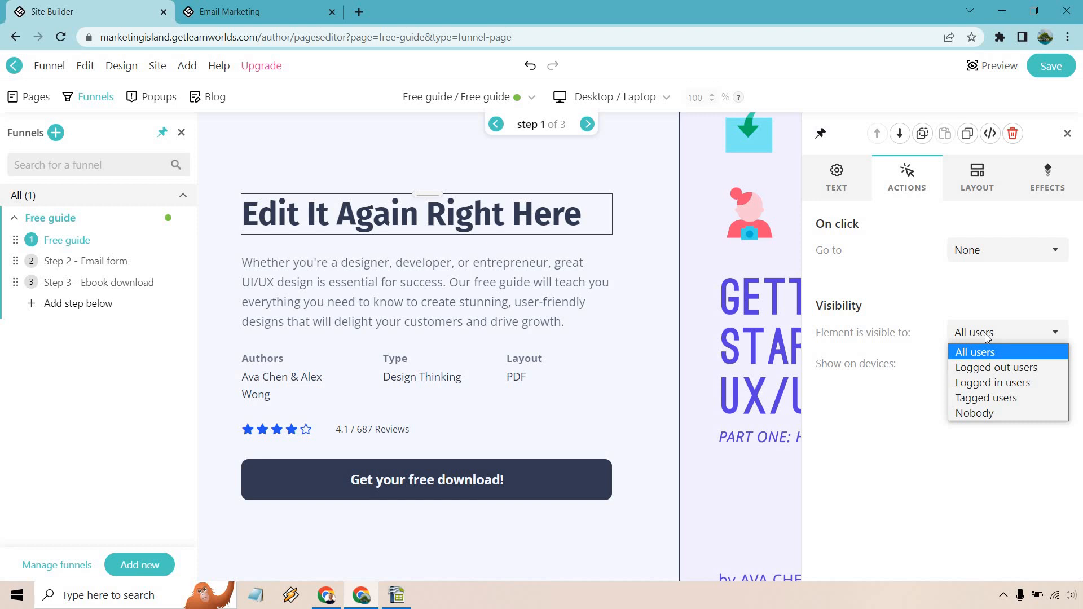
left_click(927, 297)
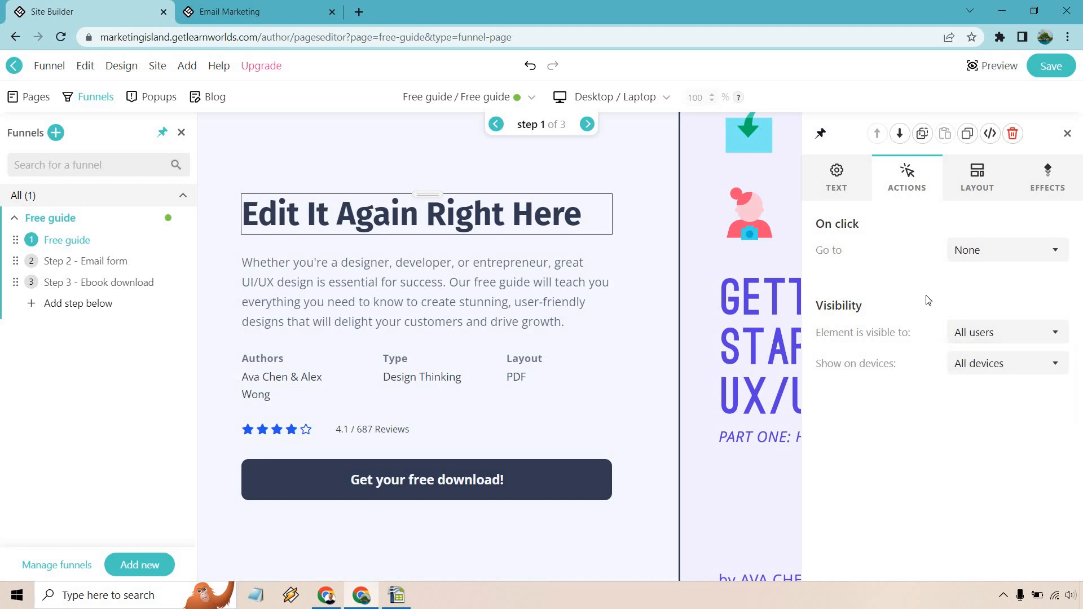
left_click(994, 325)
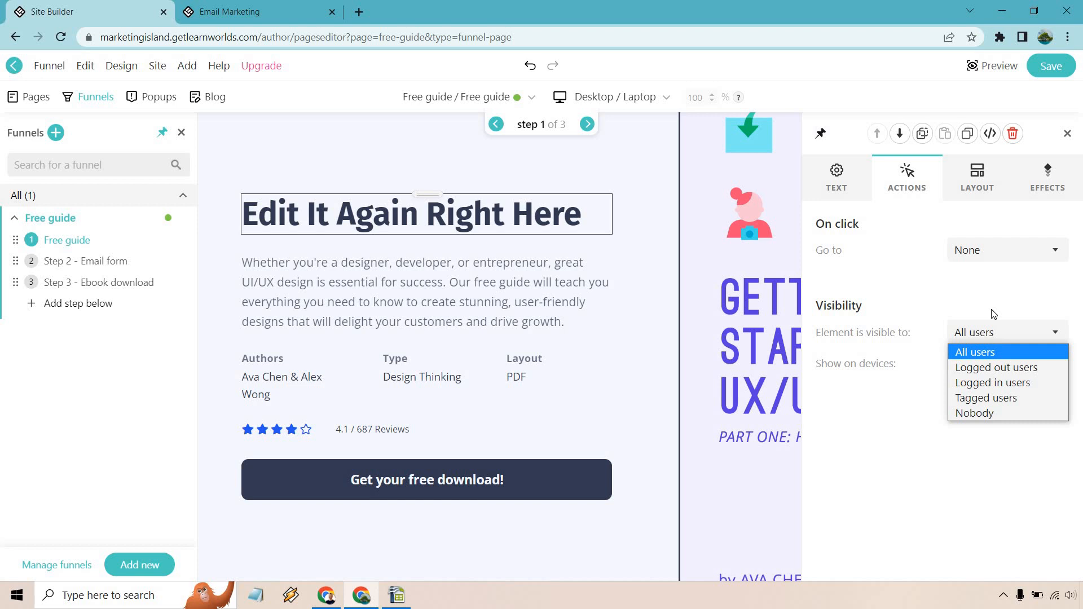
left_click(994, 314)
left_click(977, 177)
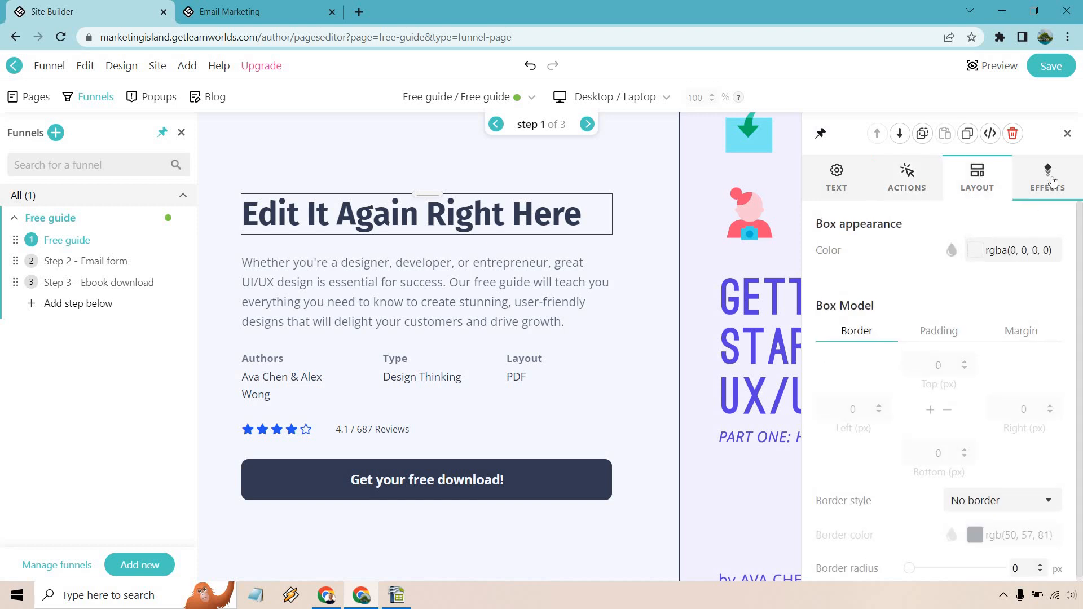
left_click(1048, 180)
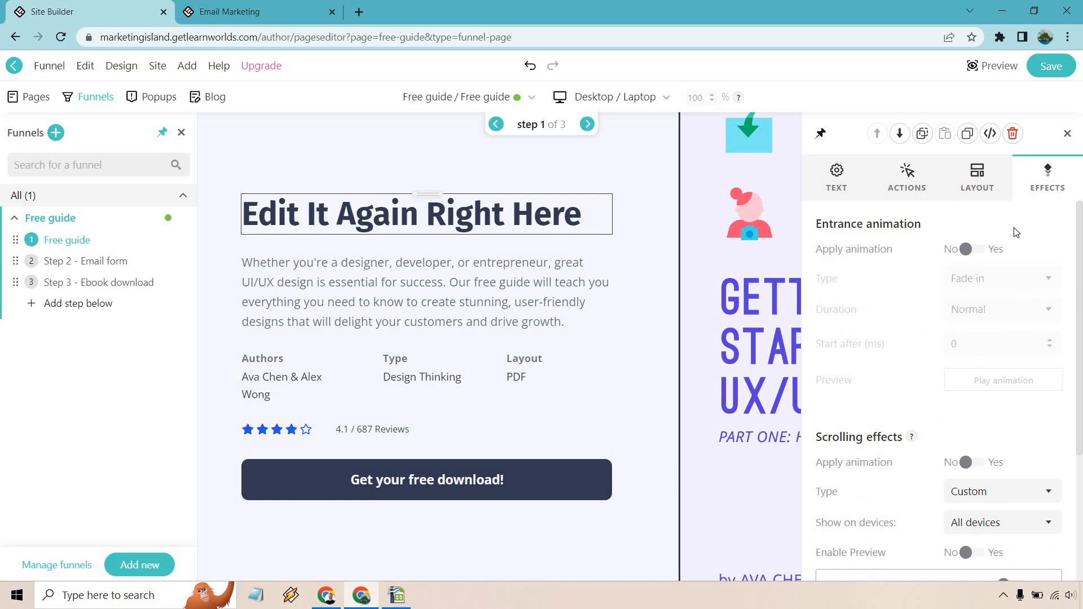
left_click(837, 179)
left_click(490, 283)
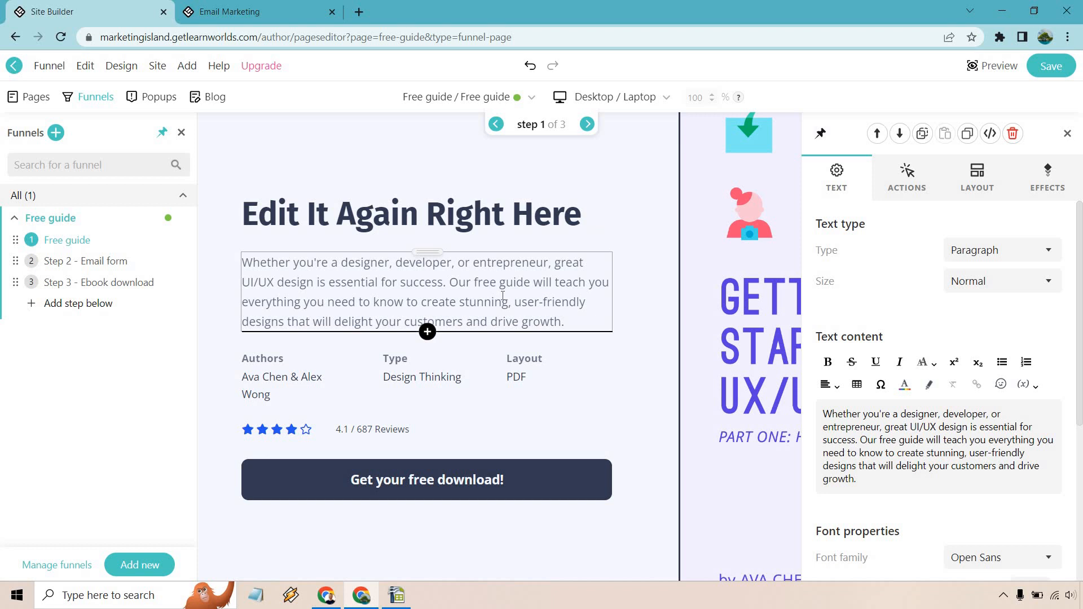
Step: Paste heading 'How To Find The Best Affiliate Offers' and the new eBook description, fixing 'accommodate'
triple_click(503, 296)
triple_click(505, 213)
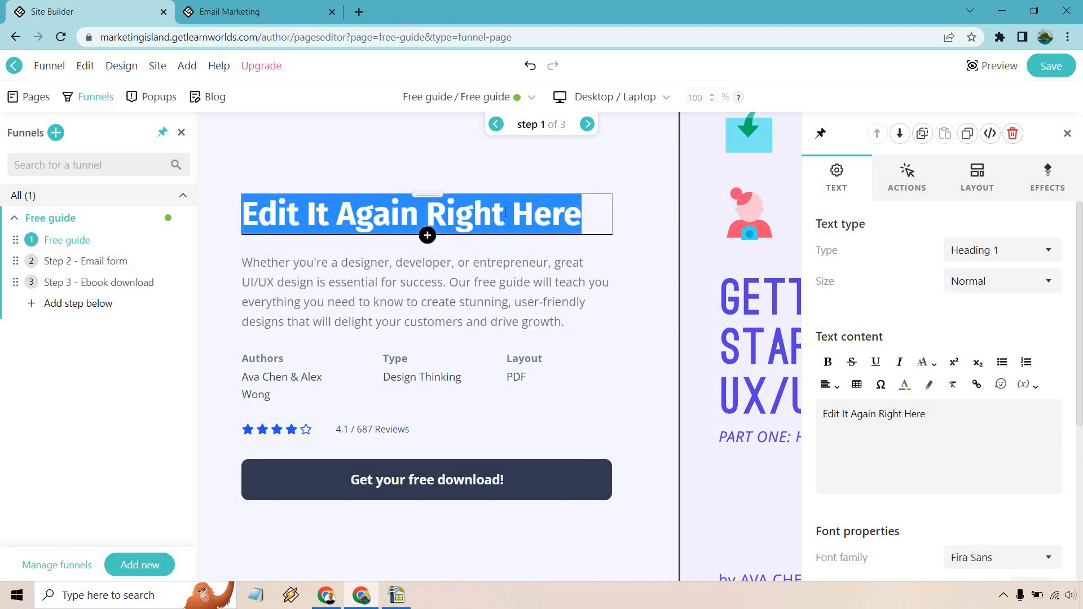
type("How To Find The Best Affiliate Offers")
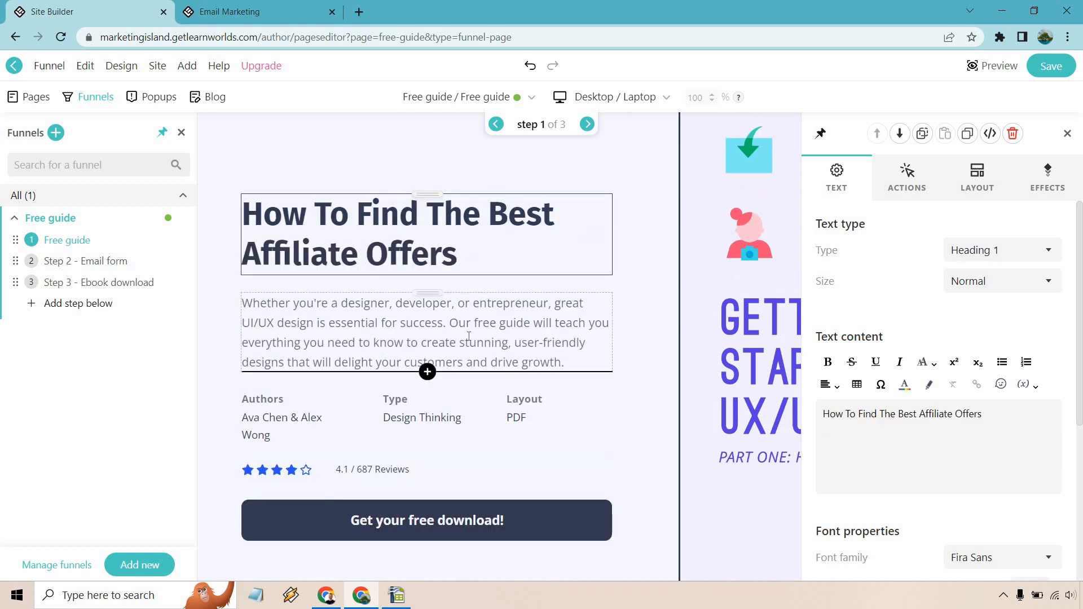
triple_click(468, 338)
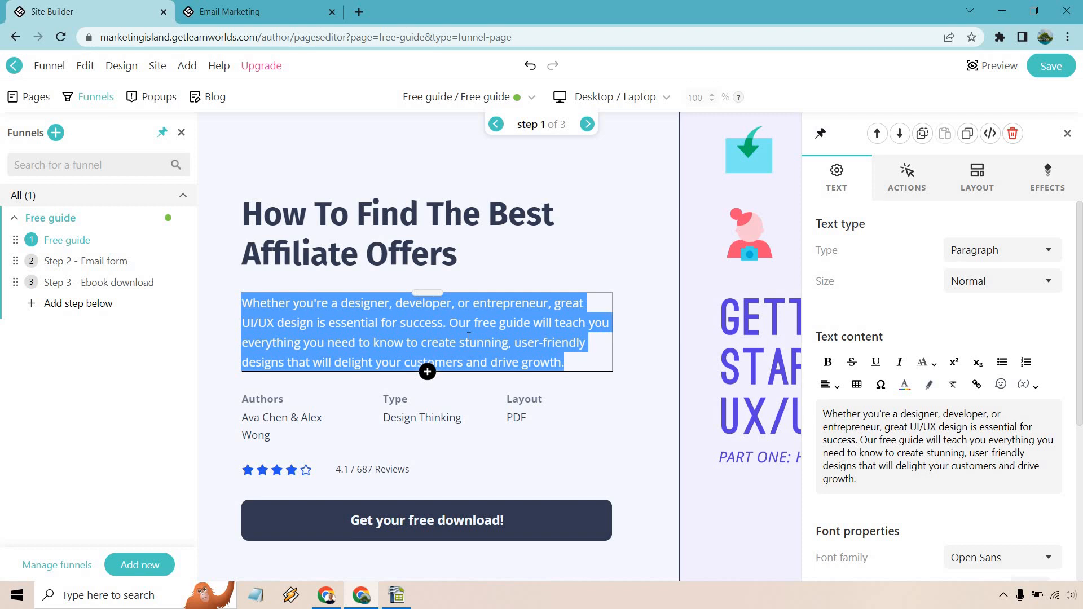
type("In this eBook, you will get my quick 4 step process for finding the perfect affiliate offers that accommodate your online business.")
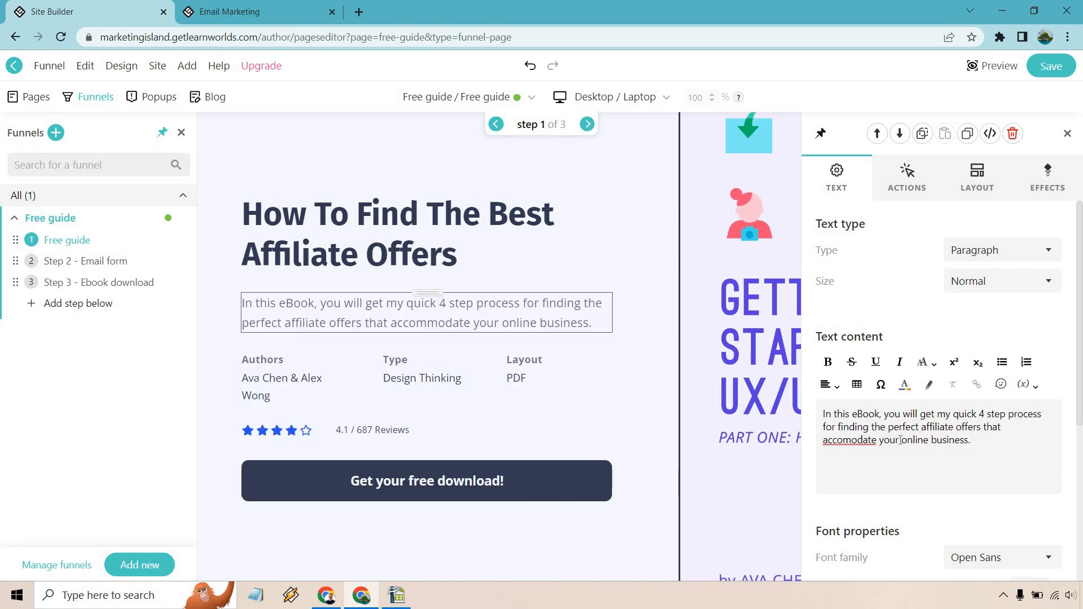
right_click(866, 444)
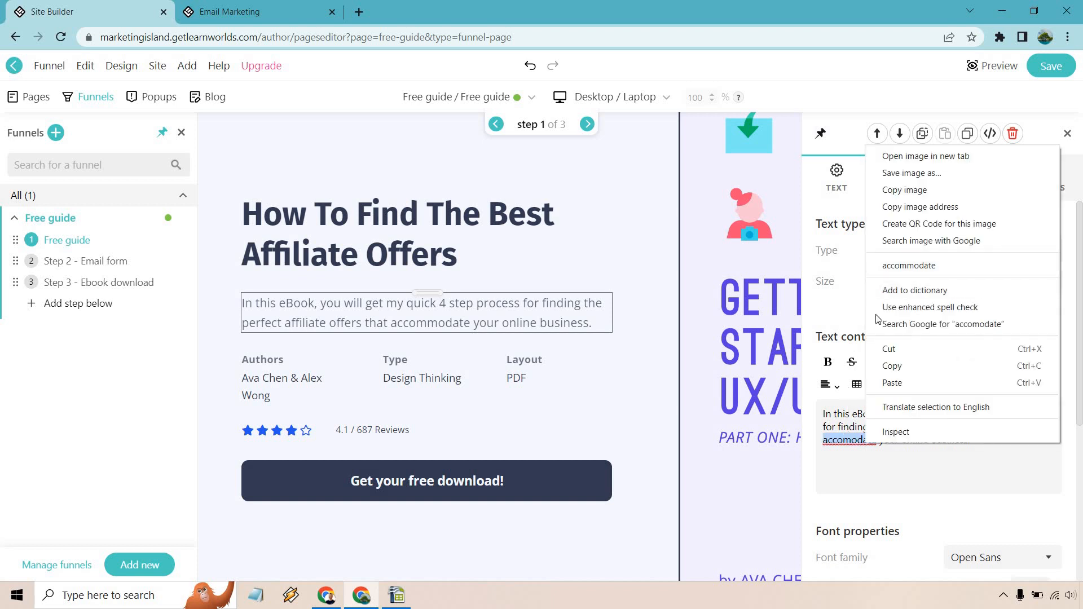
left_click(881, 265)
left_click(1009, 437)
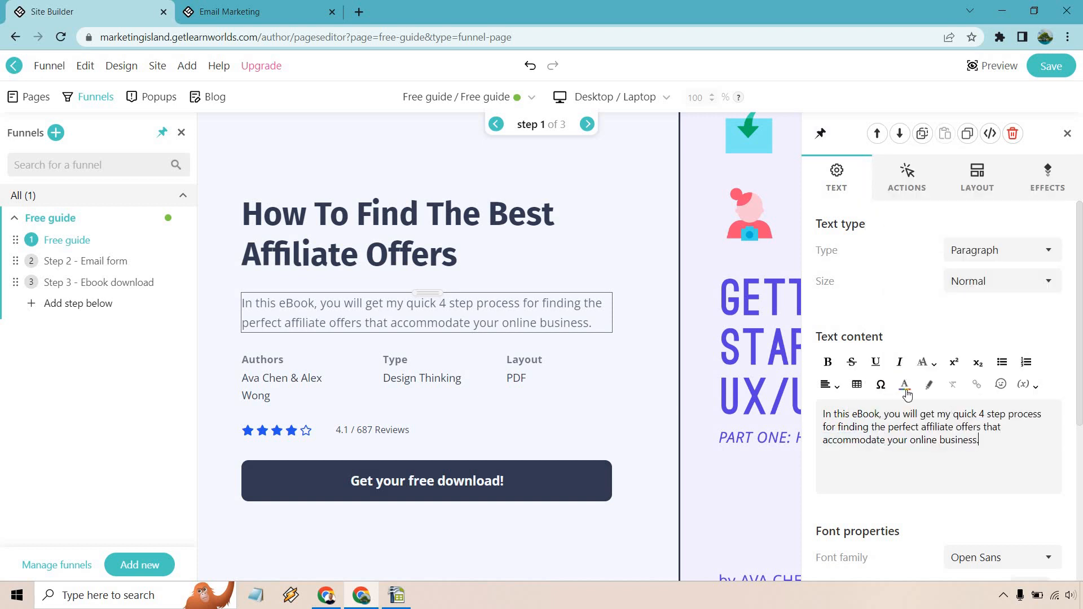
Step: Replace the listed authors with a single new author name
left_click(271, 379)
triple_click(272, 380)
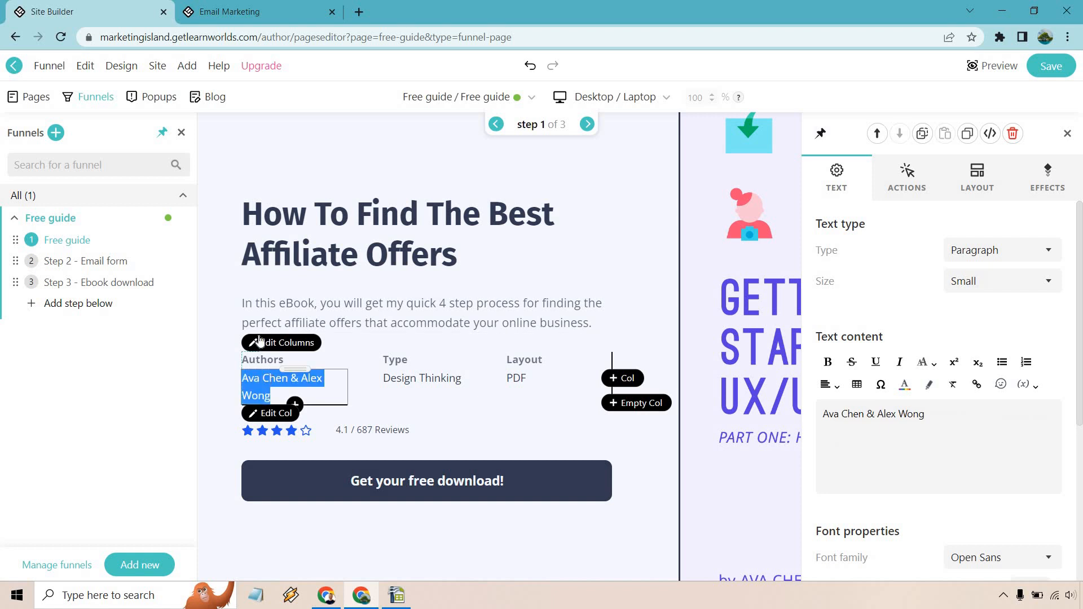
key("BackSpace")
type("James")
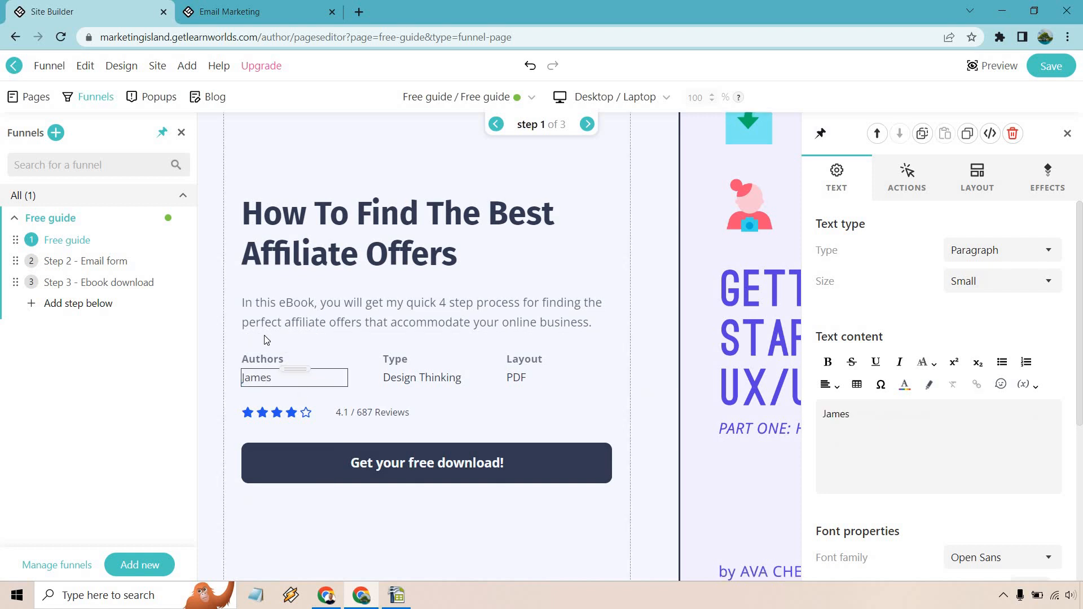
left_click(602, 287)
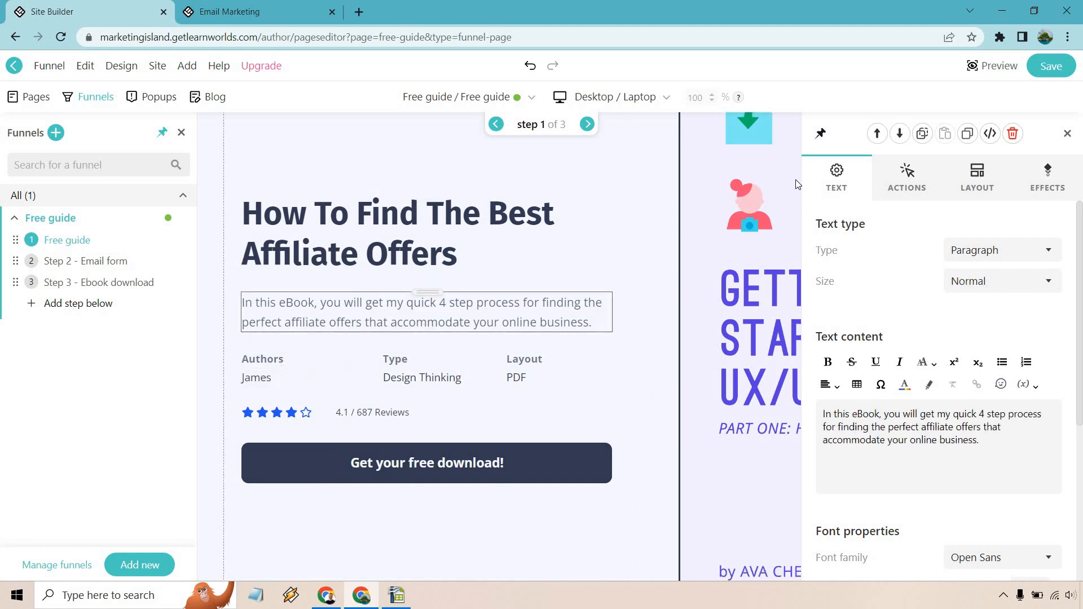
left_click(1068, 134)
scroll(983, 200, "up", 3)
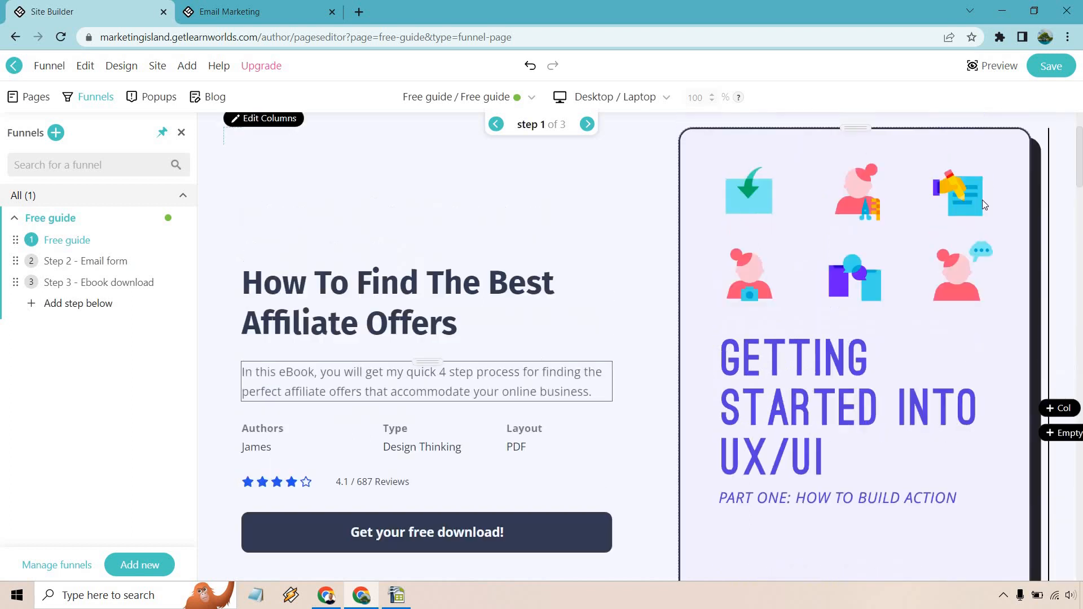
Step: Save the page and preview that 'Get your free download!' leads to the Email form step
left_click(1052, 70)
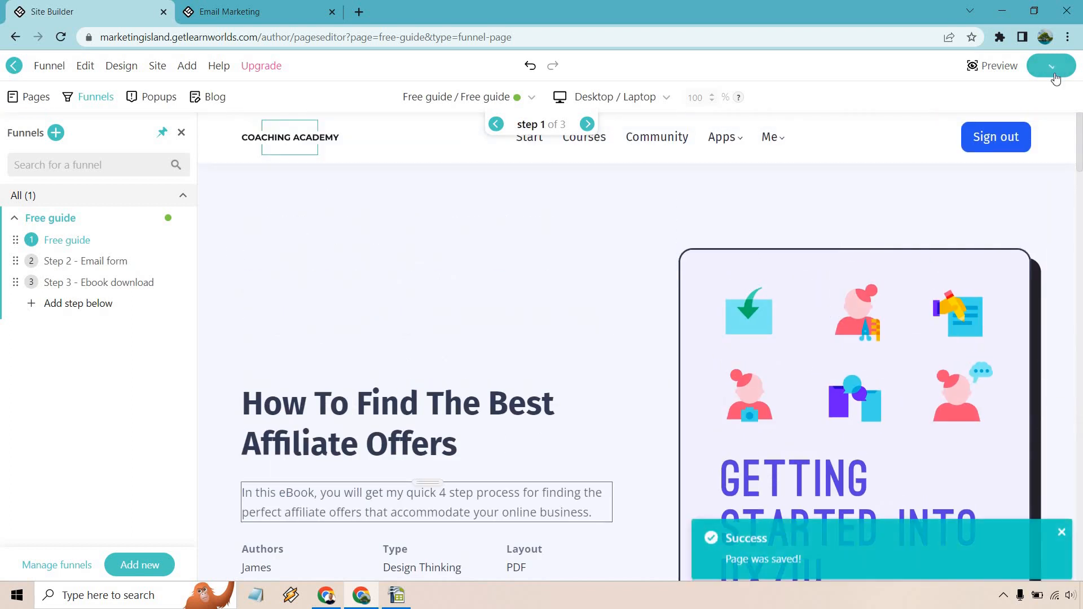
left_click(985, 66)
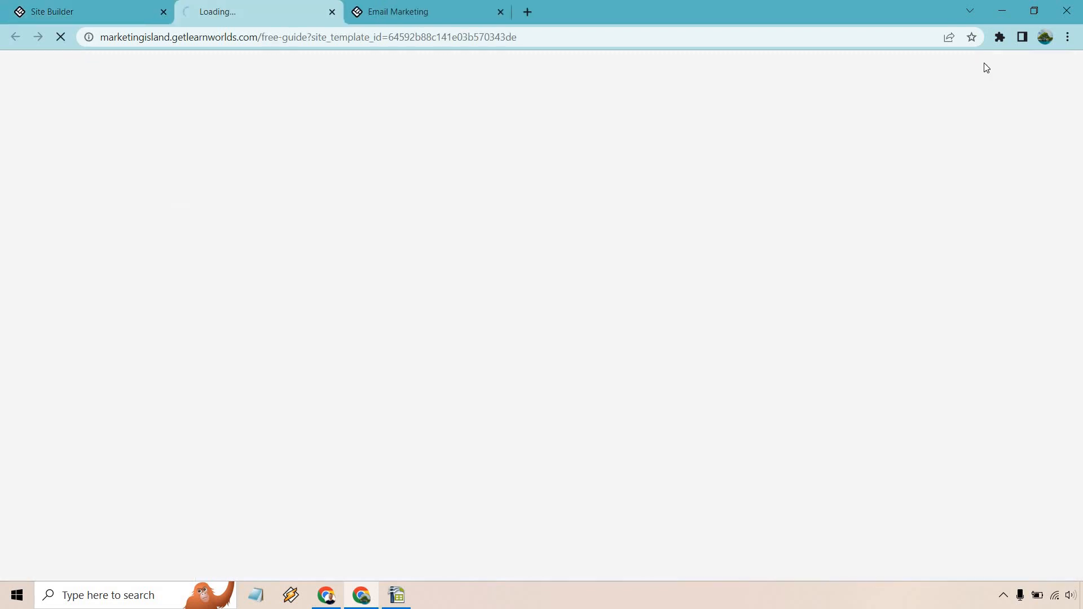
scroll(982, 222, "down", 4)
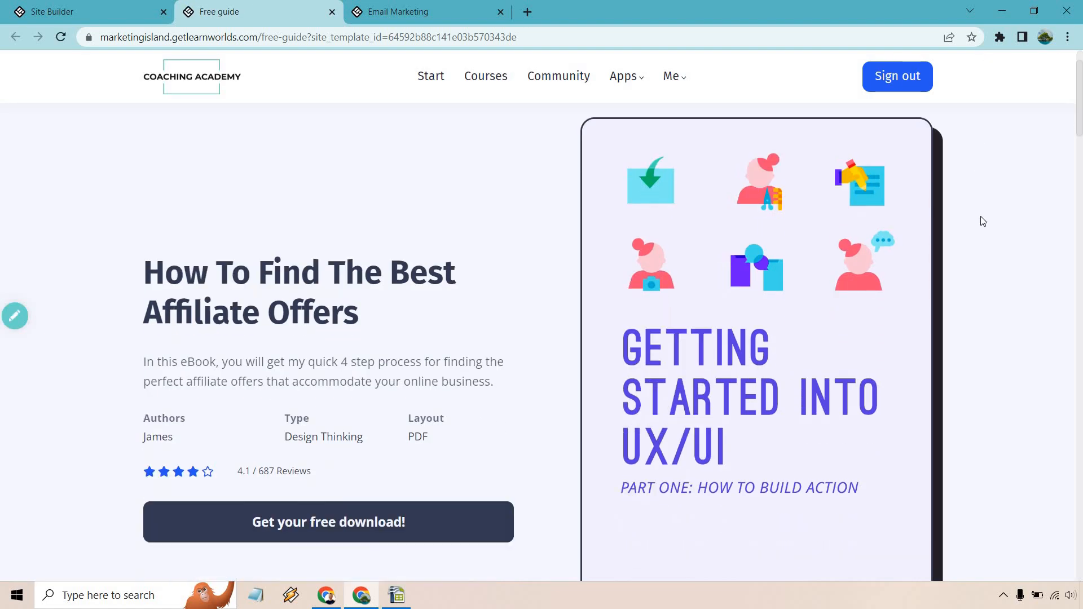
left_click(417, 386)
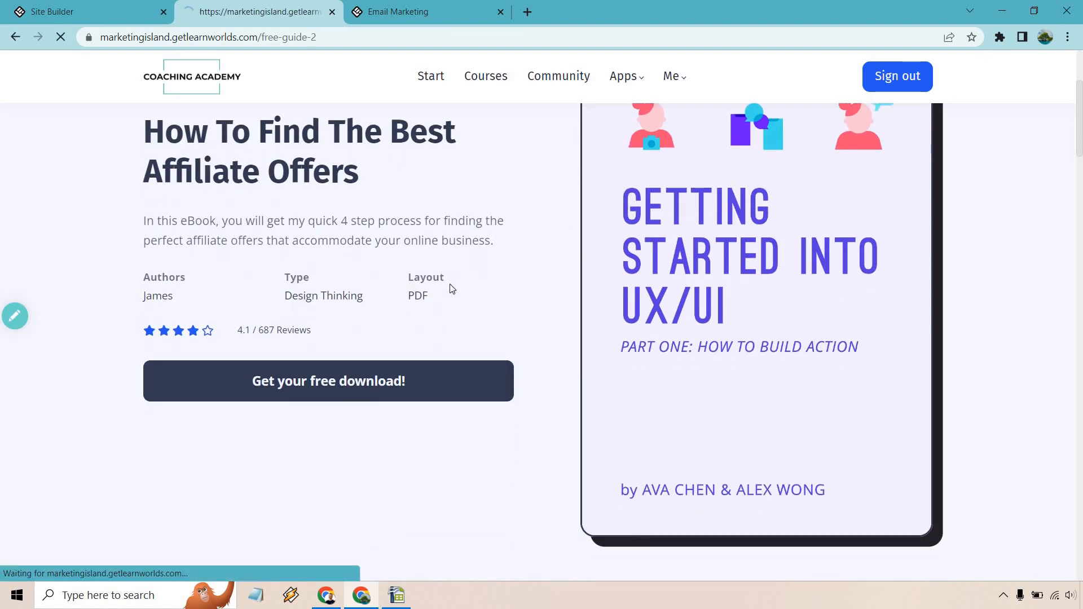
scroll(698, 227, "down", 5)
scroll(706, 219, "down", 3)
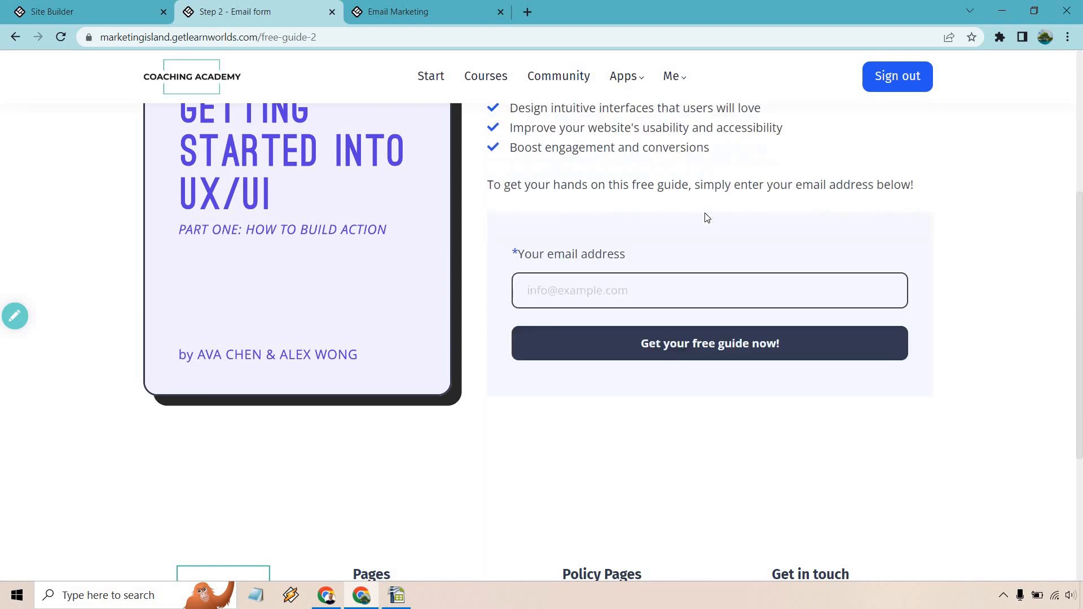
scroll(720, 254, "up", 4)
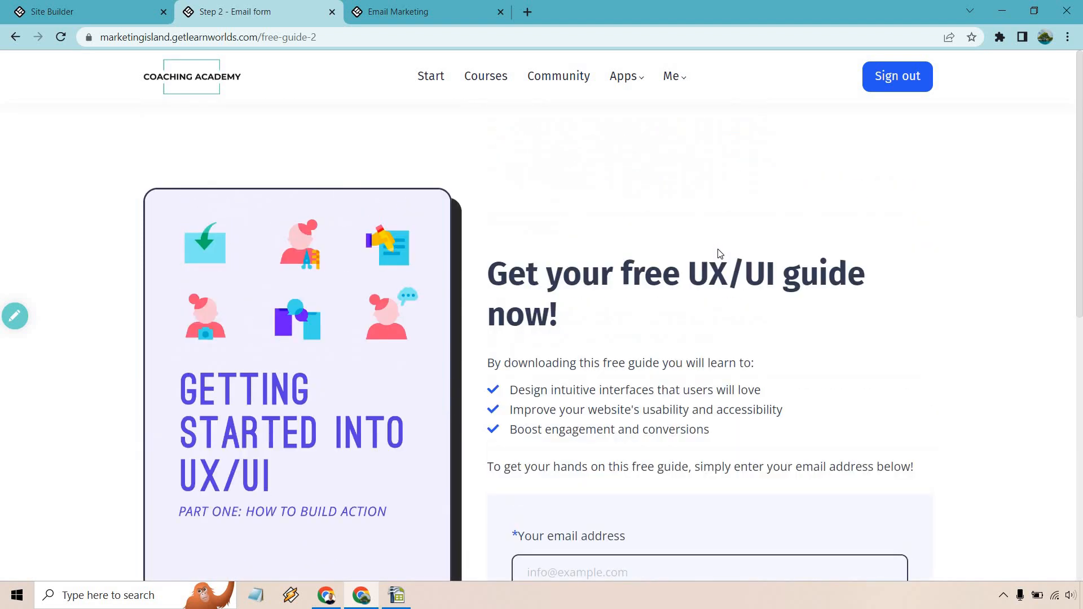
scroll(720, 254, "down", 8)
scroll(720, 254, "up", 8)
left_click(91, 4)
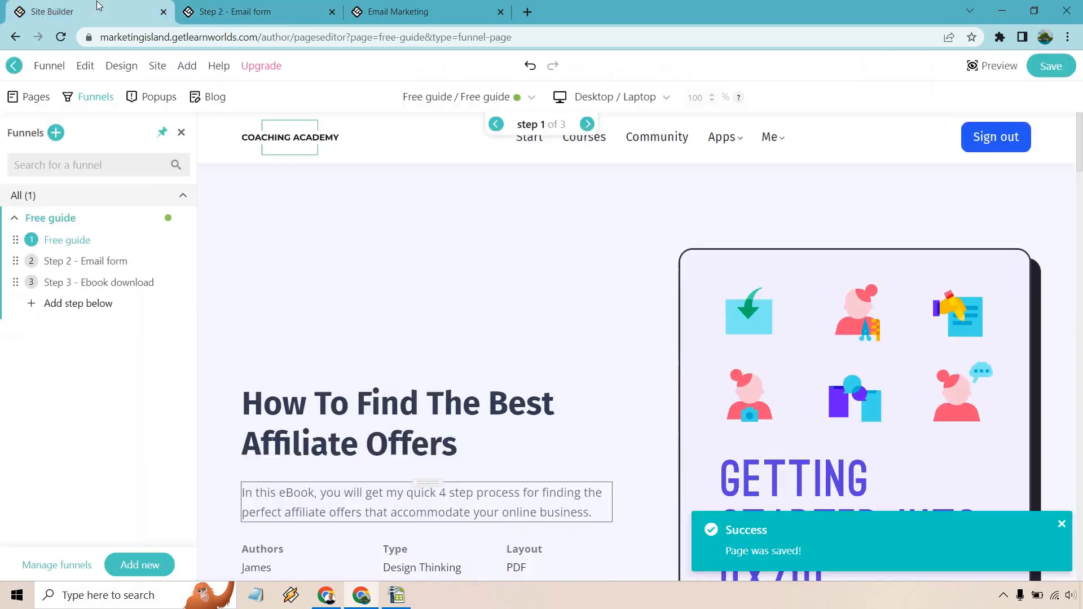
left_click(331, 12)
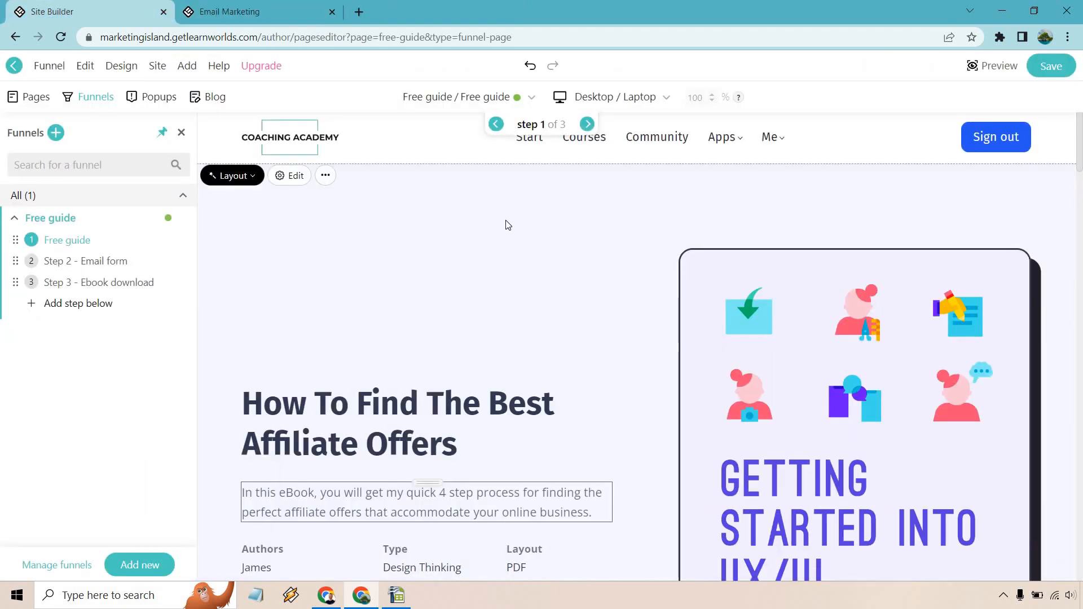
Step: Start adding a funnel step and browse the Email Magnet, Landing and other step templates
left_click(92, 307)
scroll(609, 245, "down", 3)
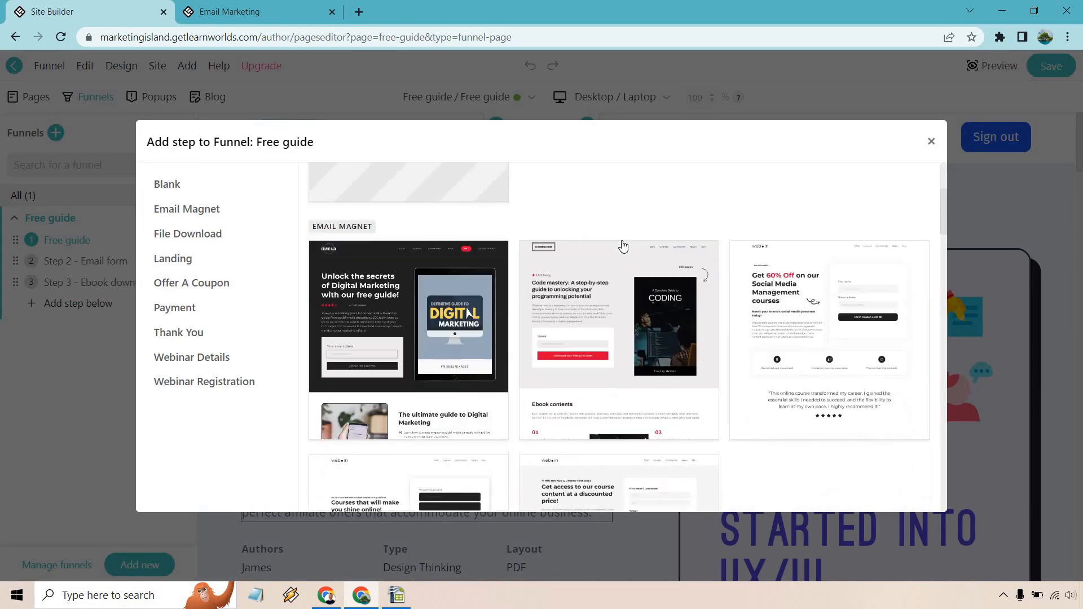
scroll(623, 246, "down", 12)
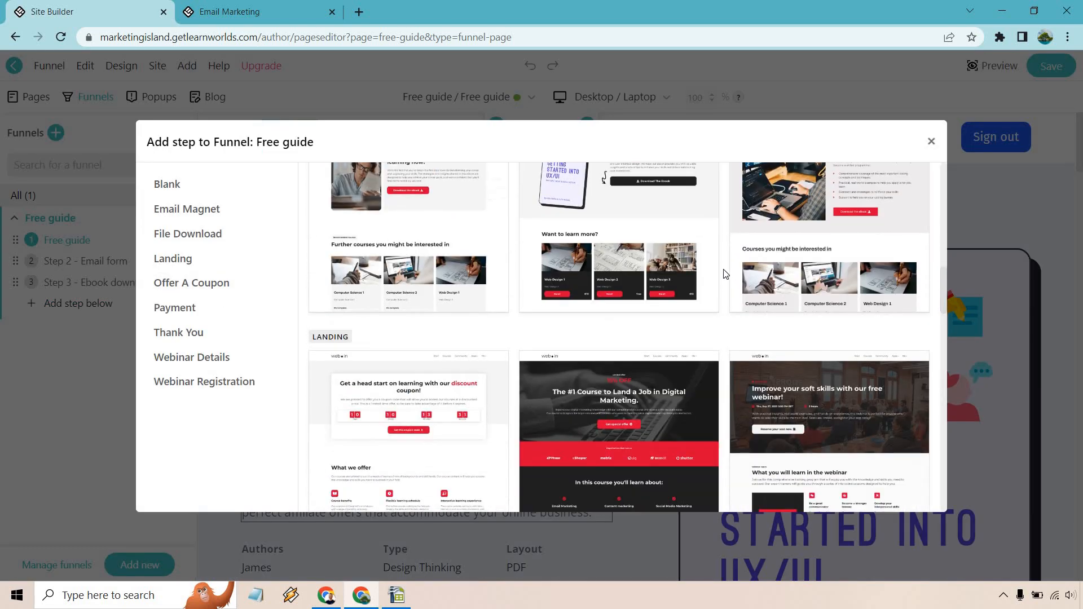
scroll(725, 274, "up", 2)
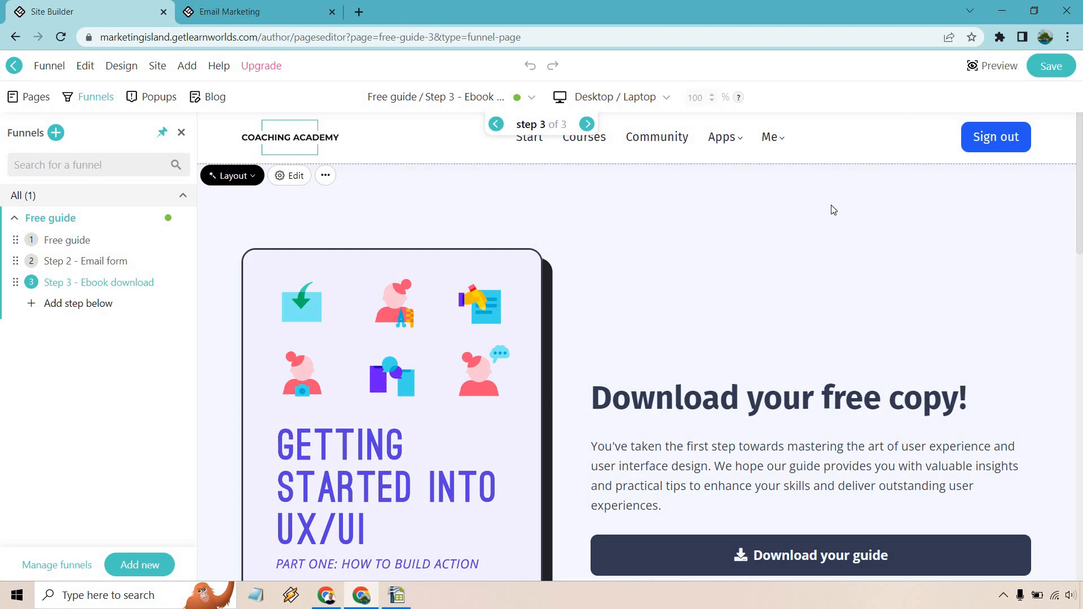
scroll(812, 224, "down", 10)
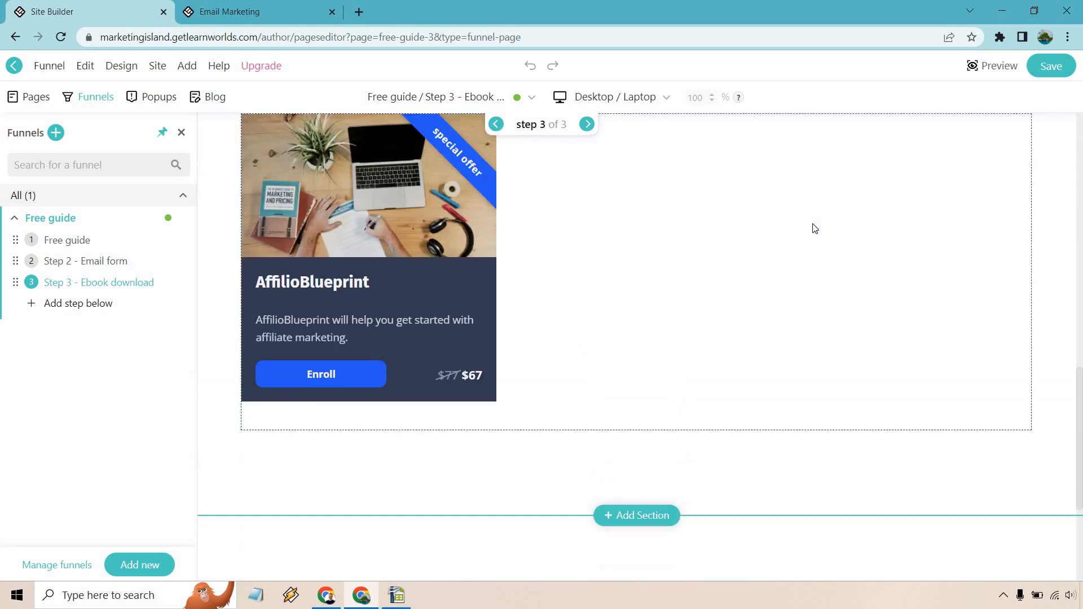
scroll(812, 224, "up", 5)
scroll(813, 224, "up", 5)
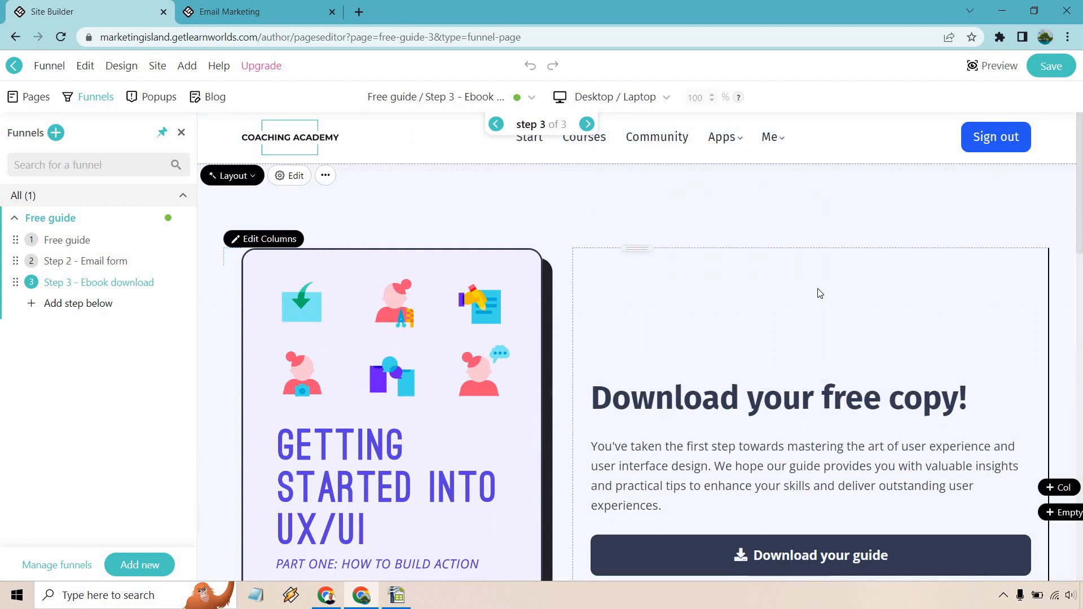
scroll(824, 339, "down", 5)
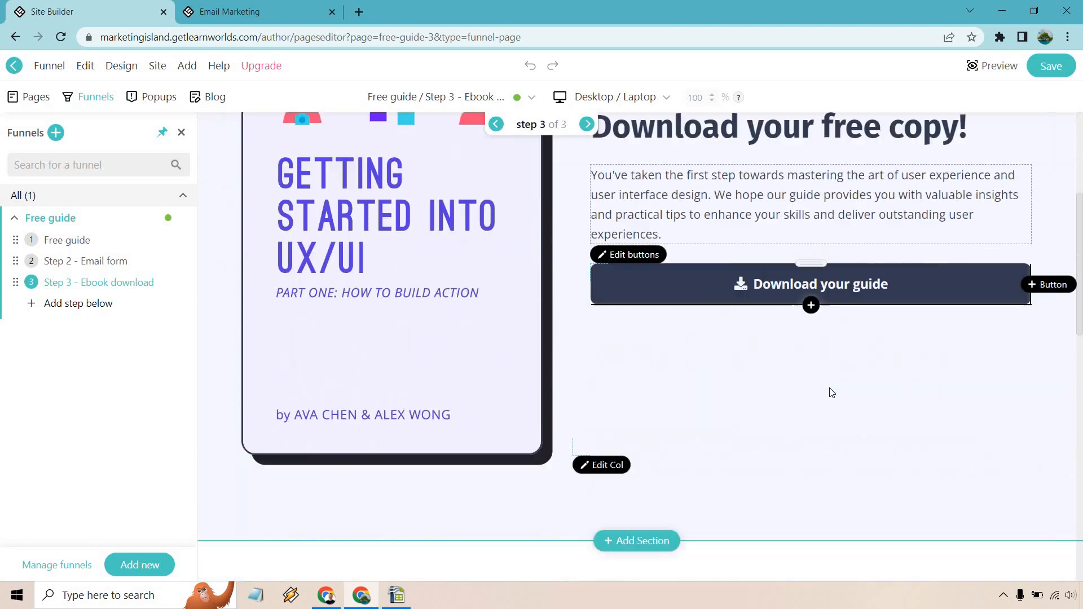
scroll(822, 378, "up", 5)
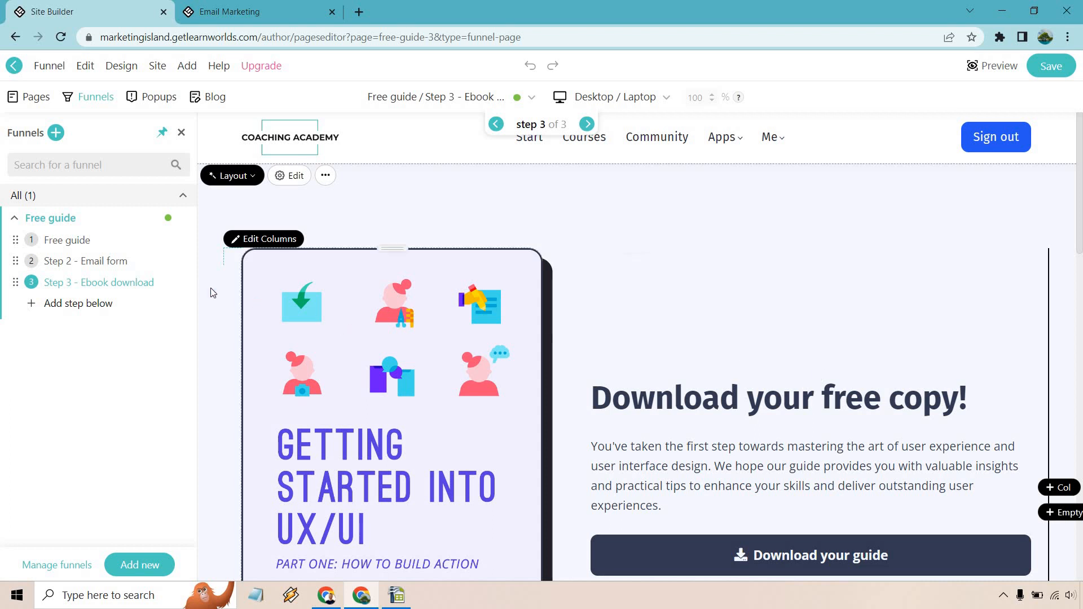
Step: Copy all Ebook download page sections, then add a new step from the Blank template
left_click(185, 282)
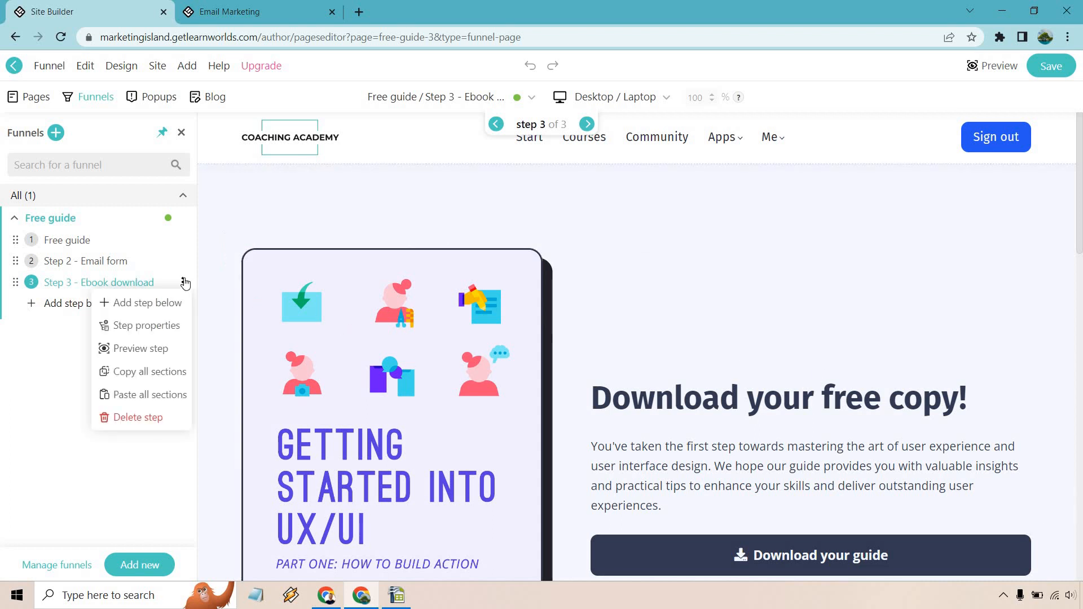
left_click(162, 370)
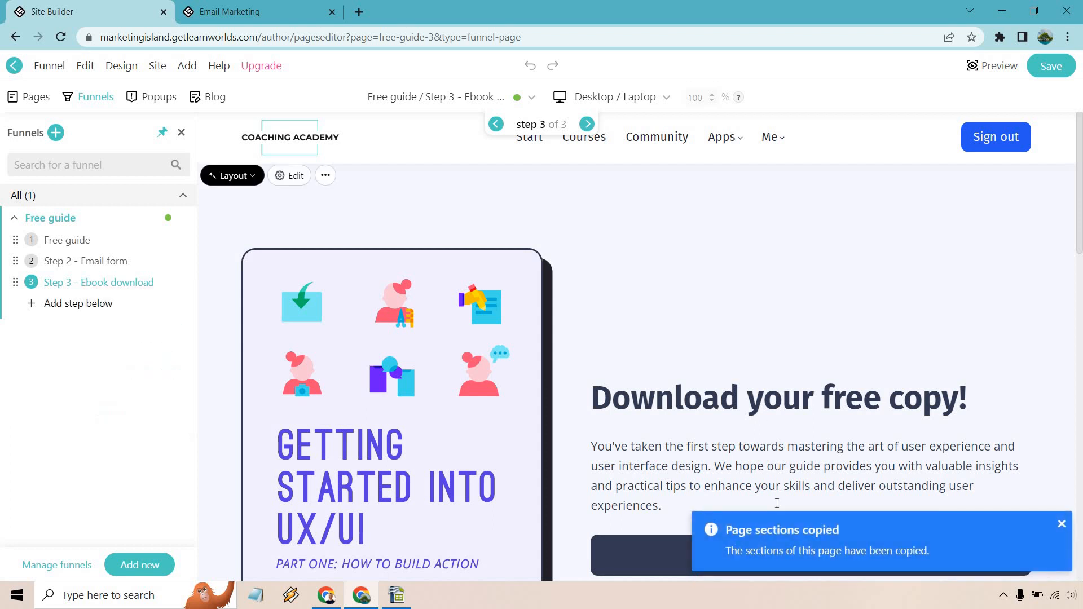
left_click(76, 305)
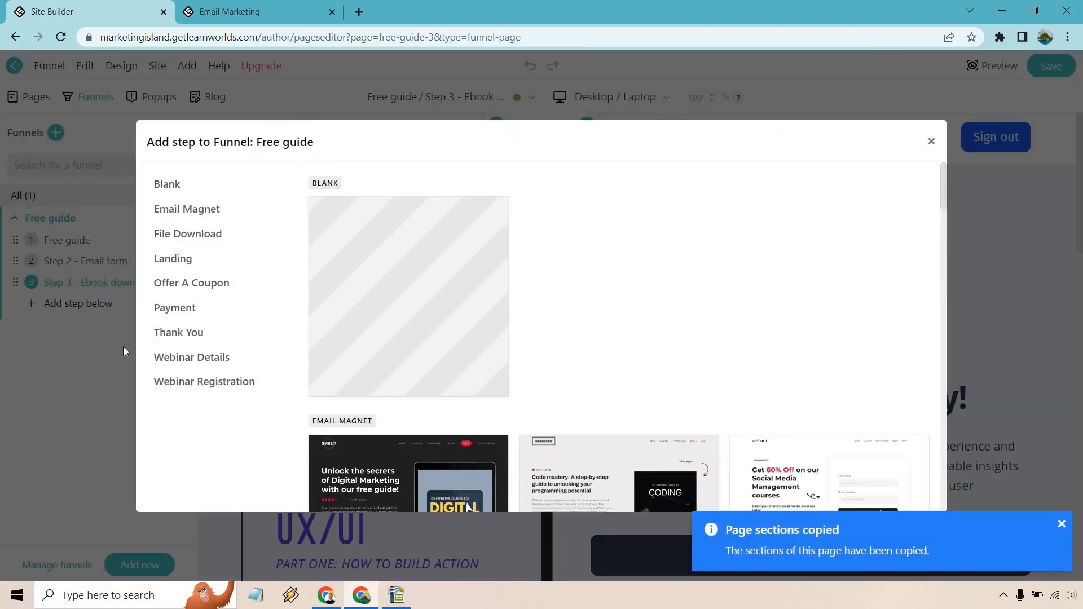
left_click(383, 263)
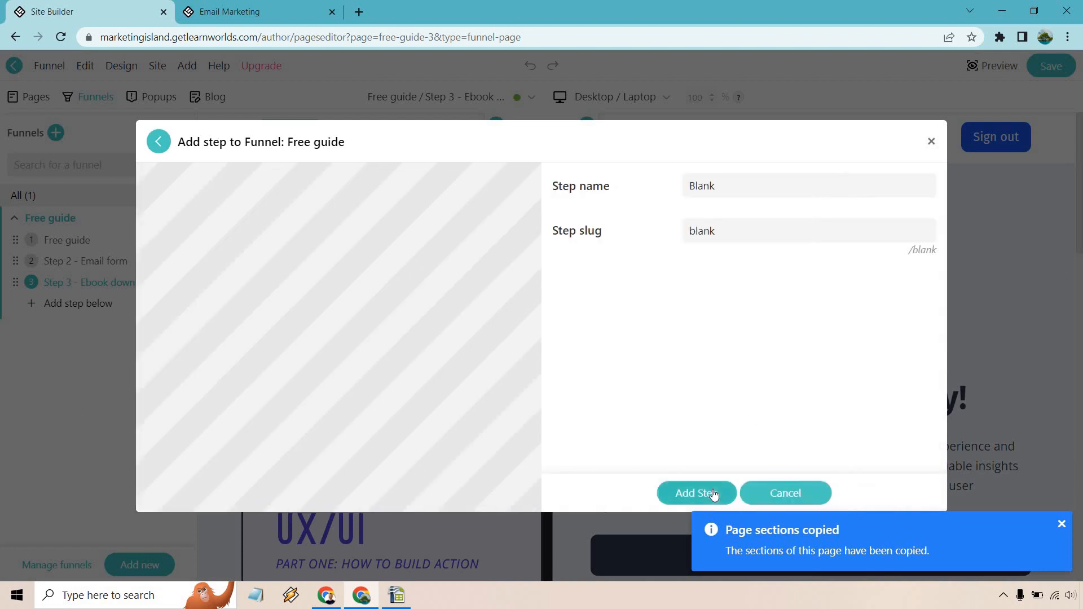
left_click(685, 493)
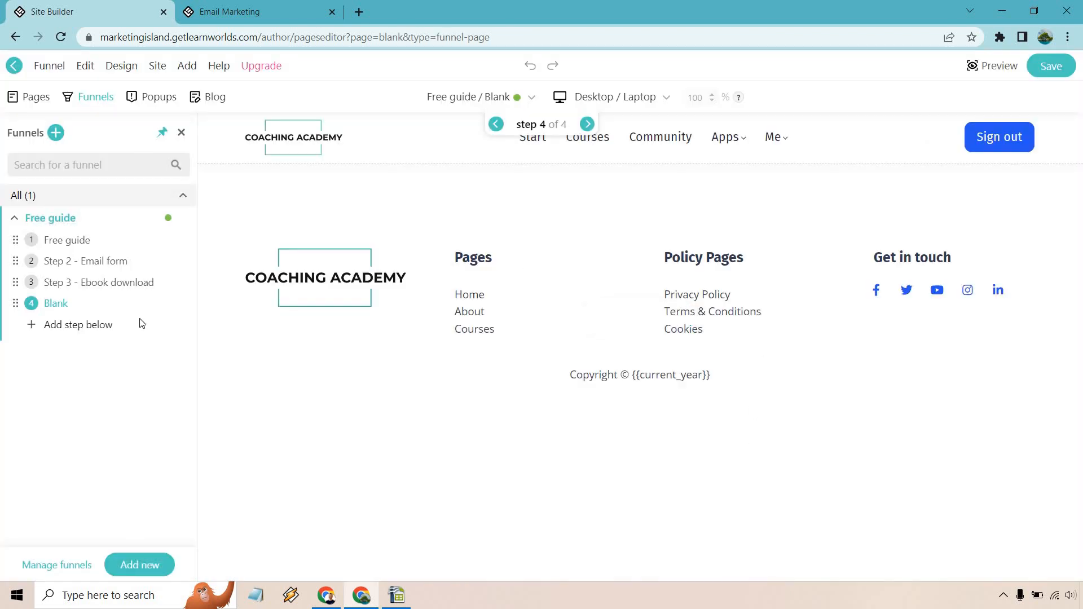
Step: Paste the copied Ebook download sections into the Blank step
left_click(100, 330)
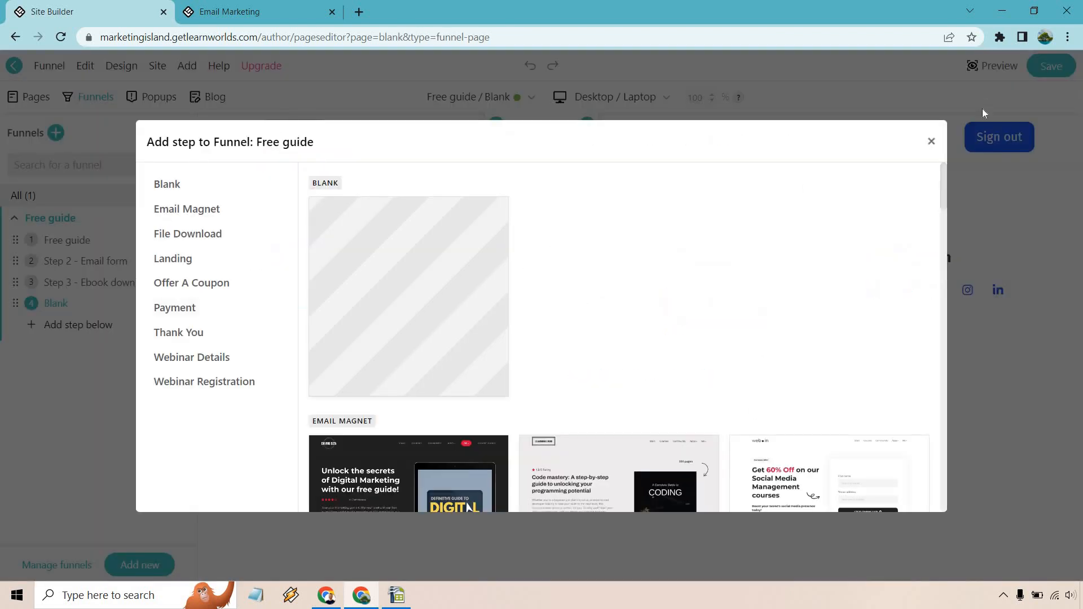
left_click(931, 141)
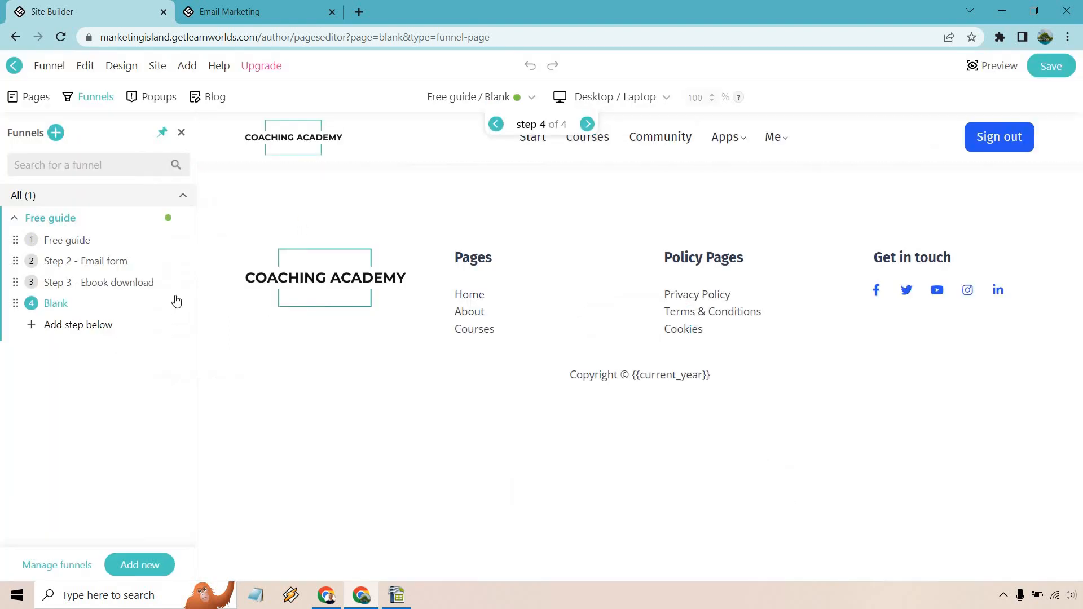
left_click(182, 303)
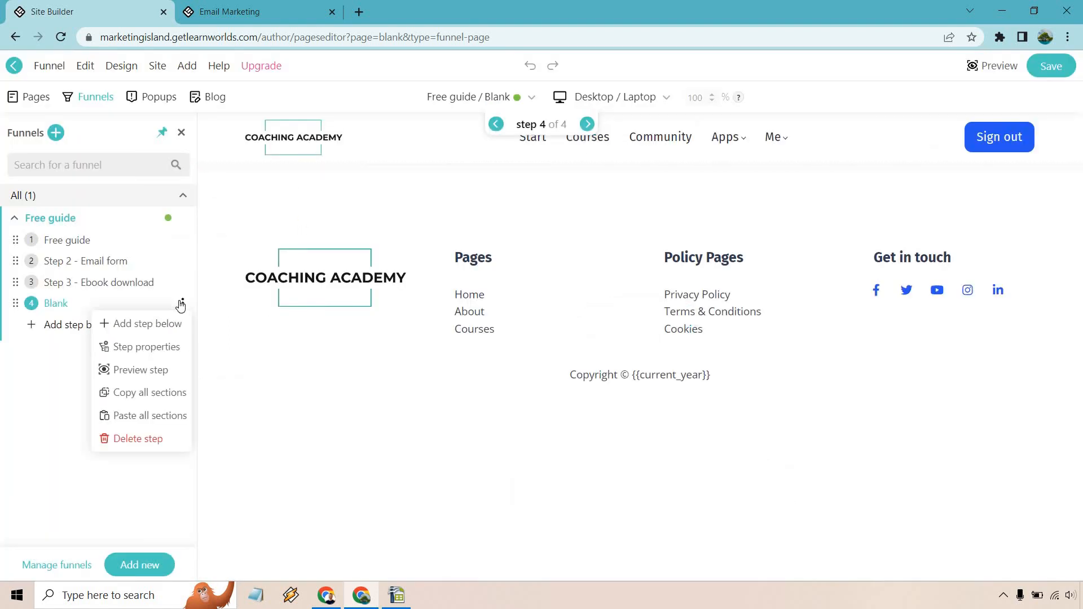
left_click(176, 420)
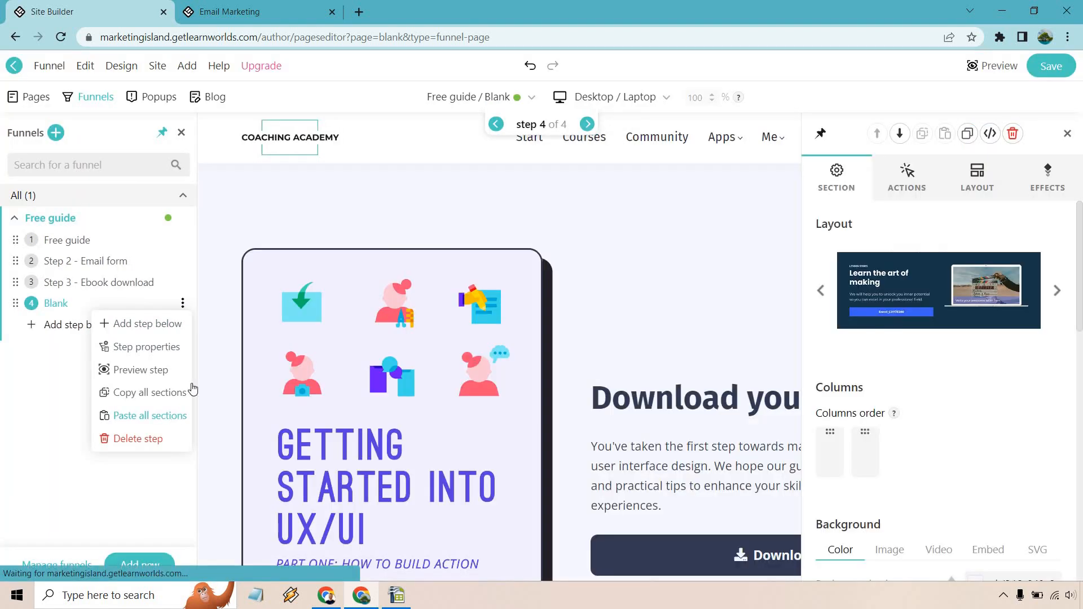
left_click(1069, 137)
Step: Preview the Blank step as a live page, then close the preview
scroll(920, 244, "down", 10)
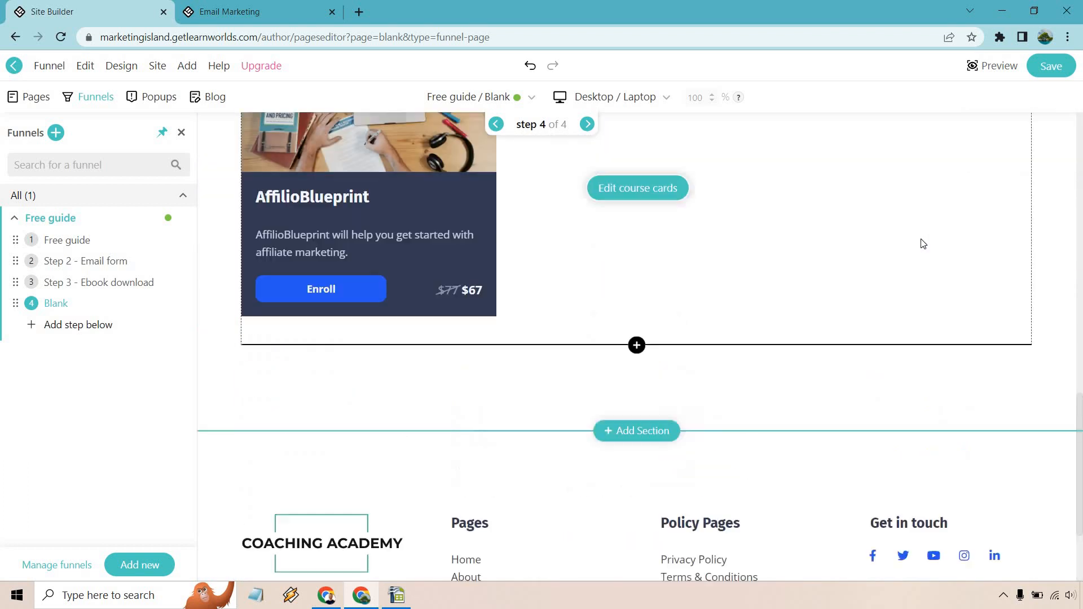
scroll(923, 244, "up", 10)
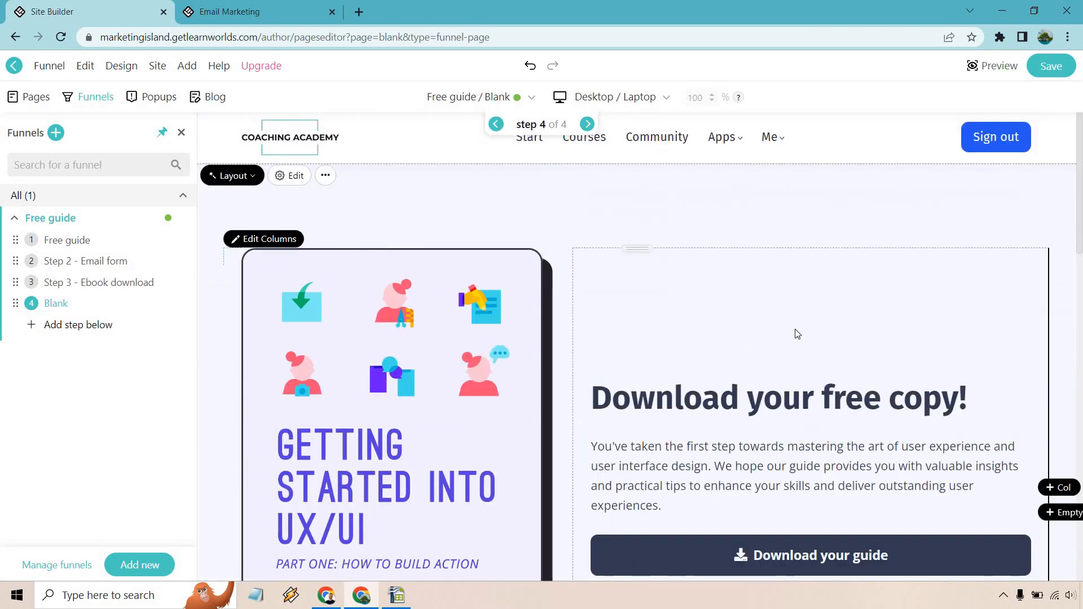
scroll(797, 333, "down", 15)
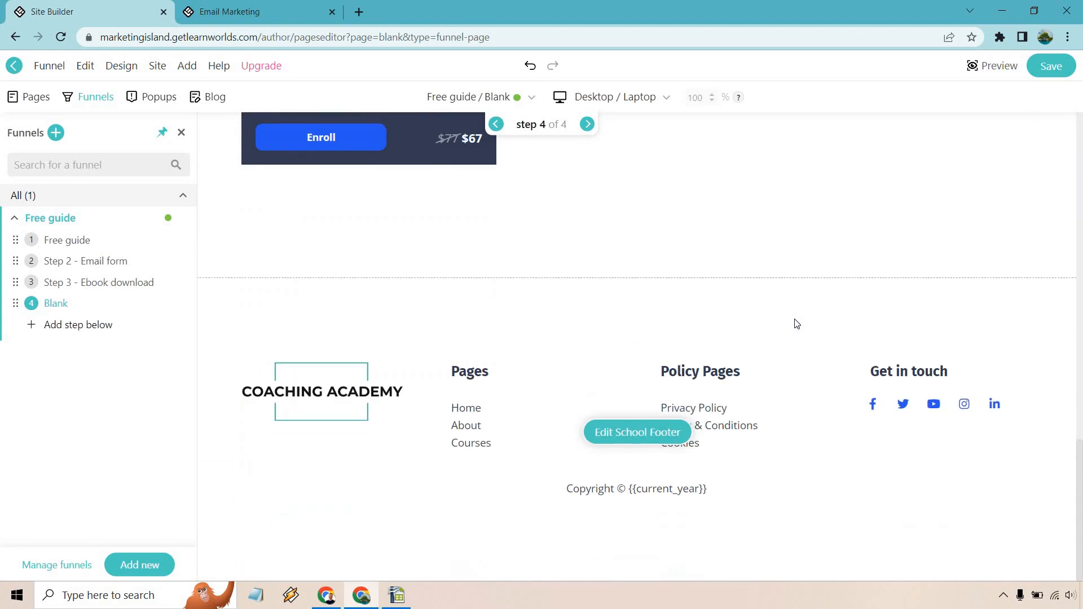
scroll(797, 324, "up", 15)
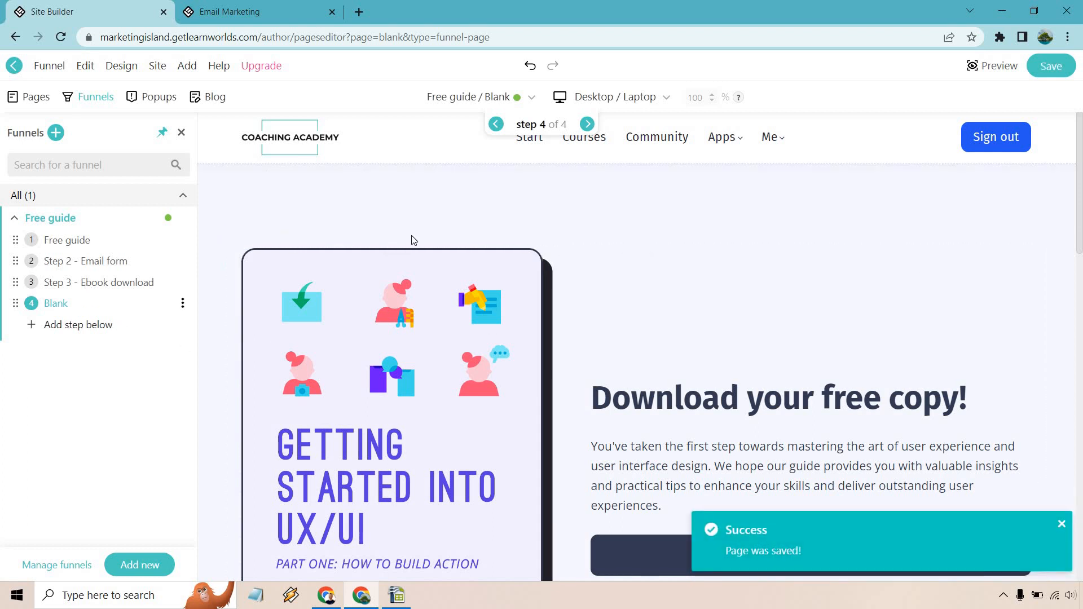
left_click(993, 65)
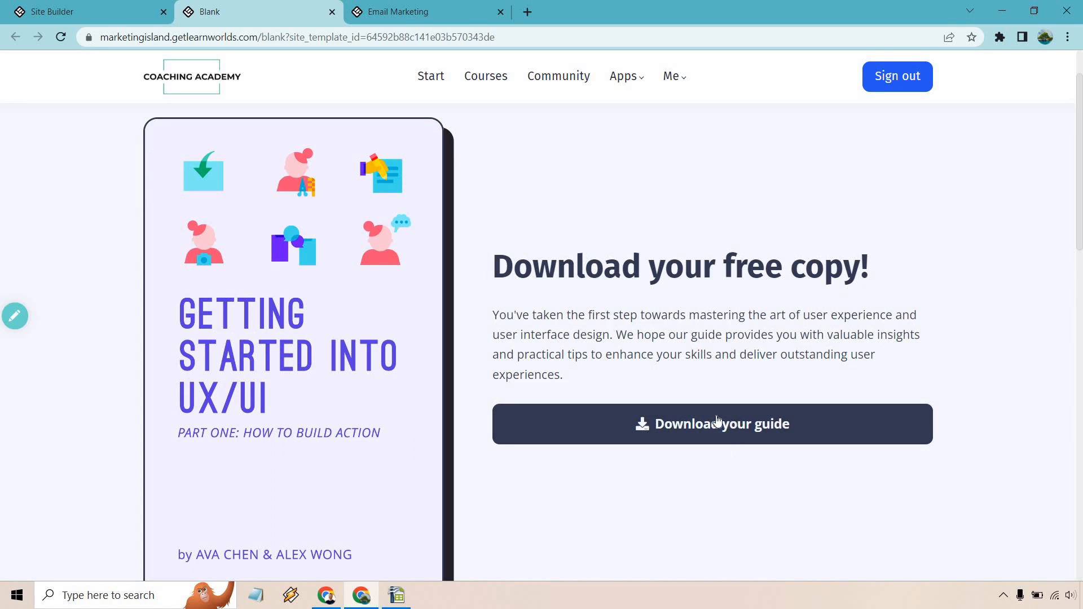
key("ctrl+w")
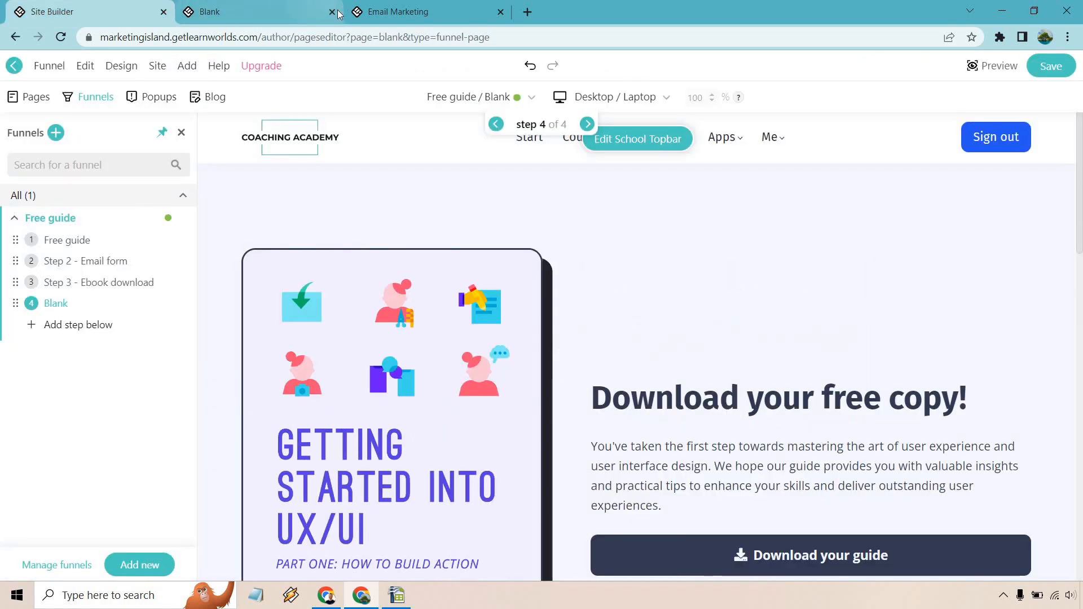
scroll(825, 448, "down", 1)
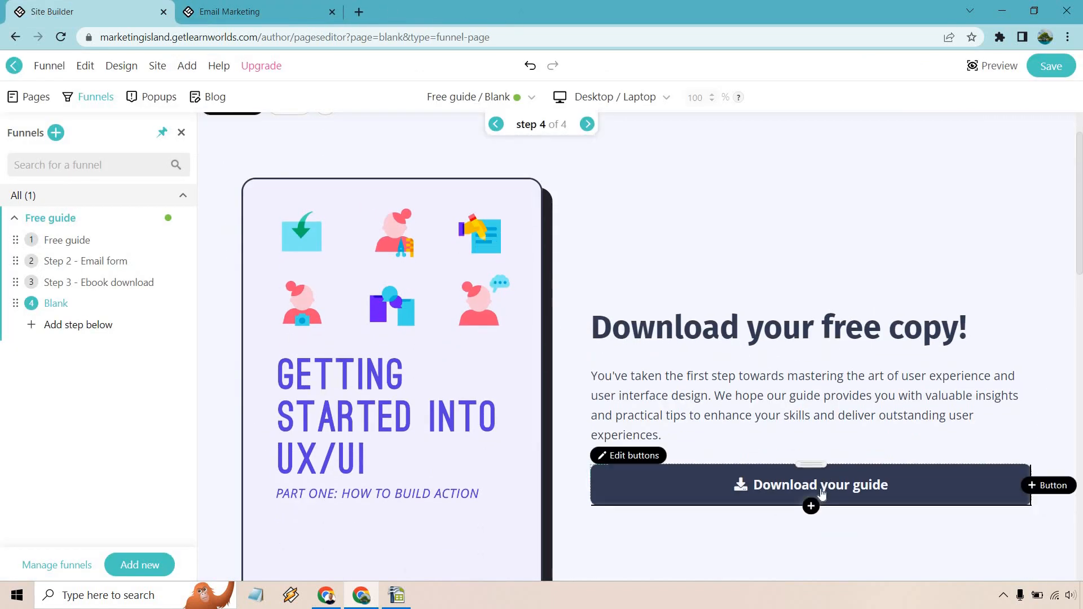
left_click(821, 490)
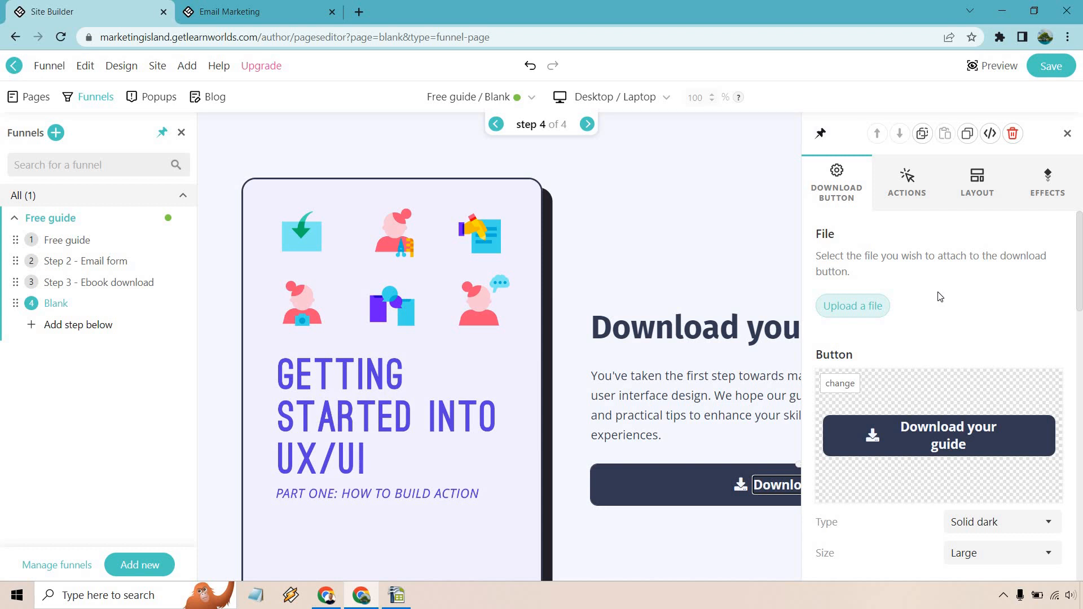
scroll(936, 293, "down", 5)
scroll(938, 283, "down", 6)
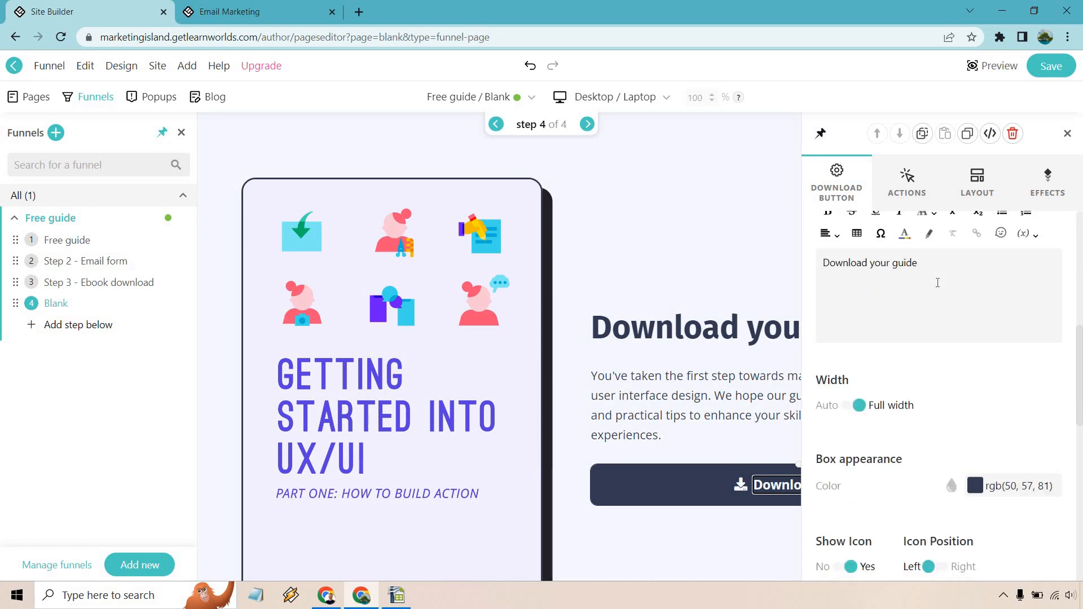
scroll(937, 287, "down", 4)
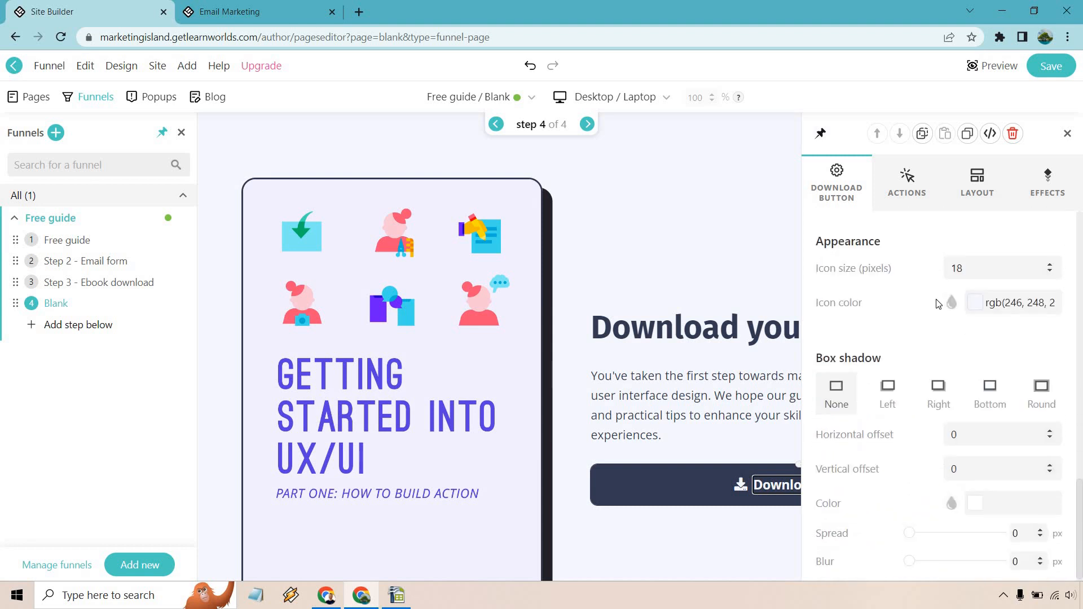
scroll(936, 316, "up", 8)
scroll(934, 320, "up", 7)
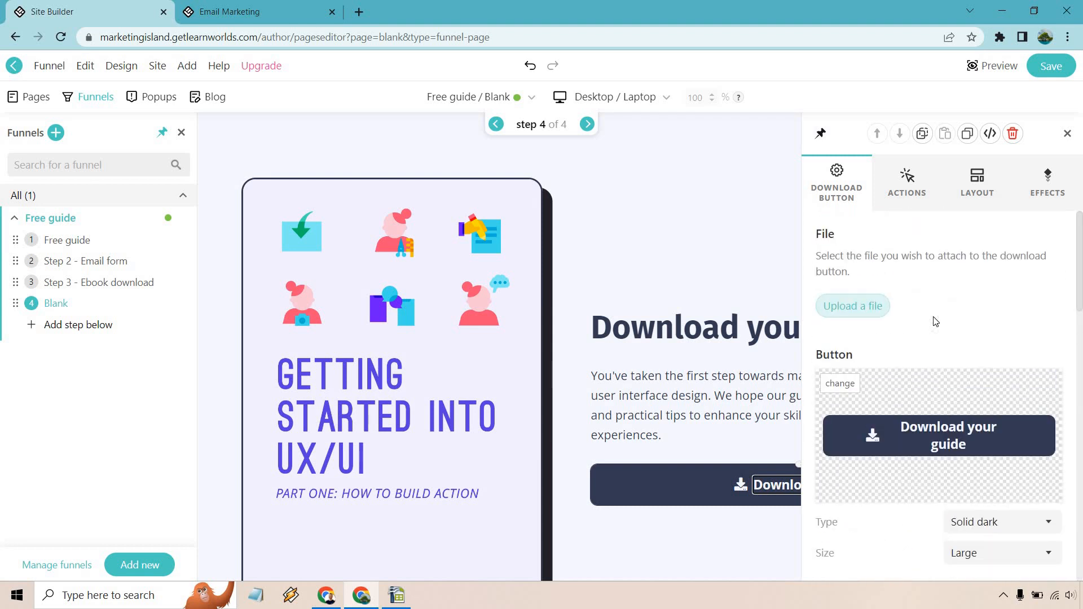
left_click(1067, 134)
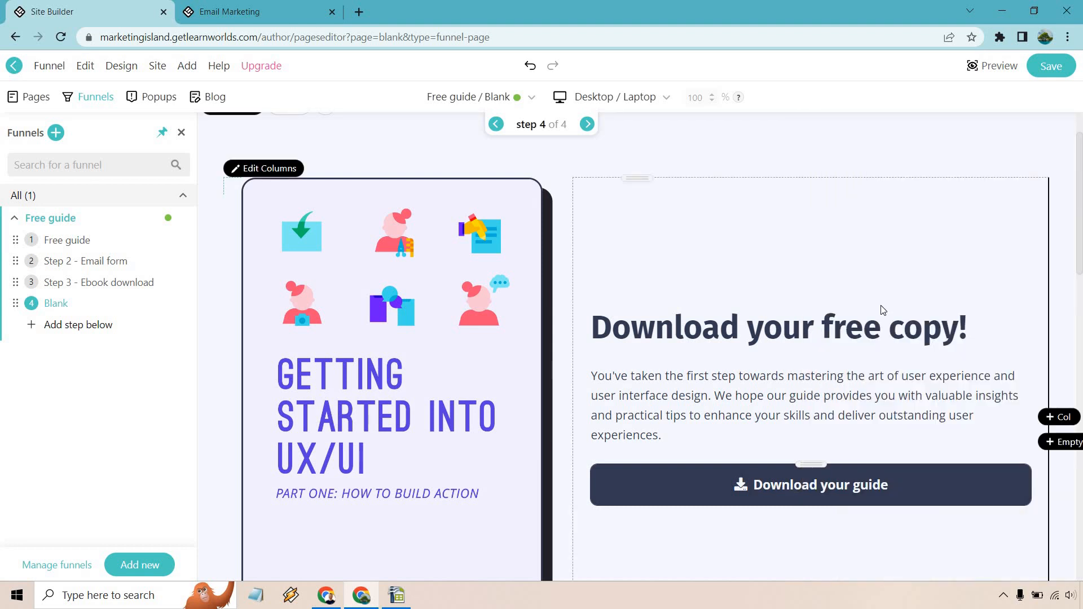
scroll(881, 307, "up", 2)
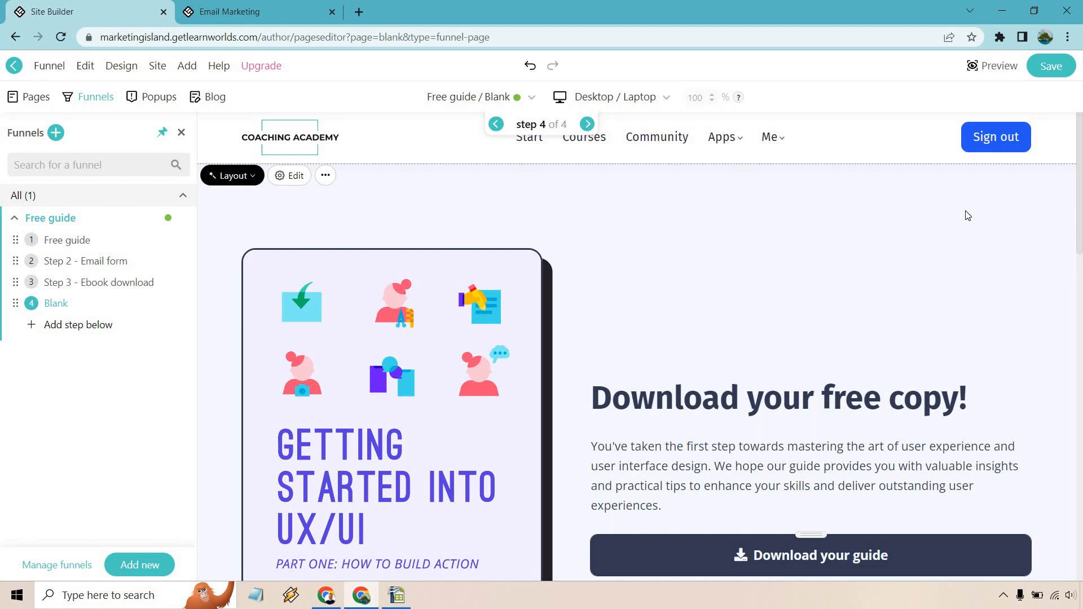
scroll(926, 232, "down", 10)
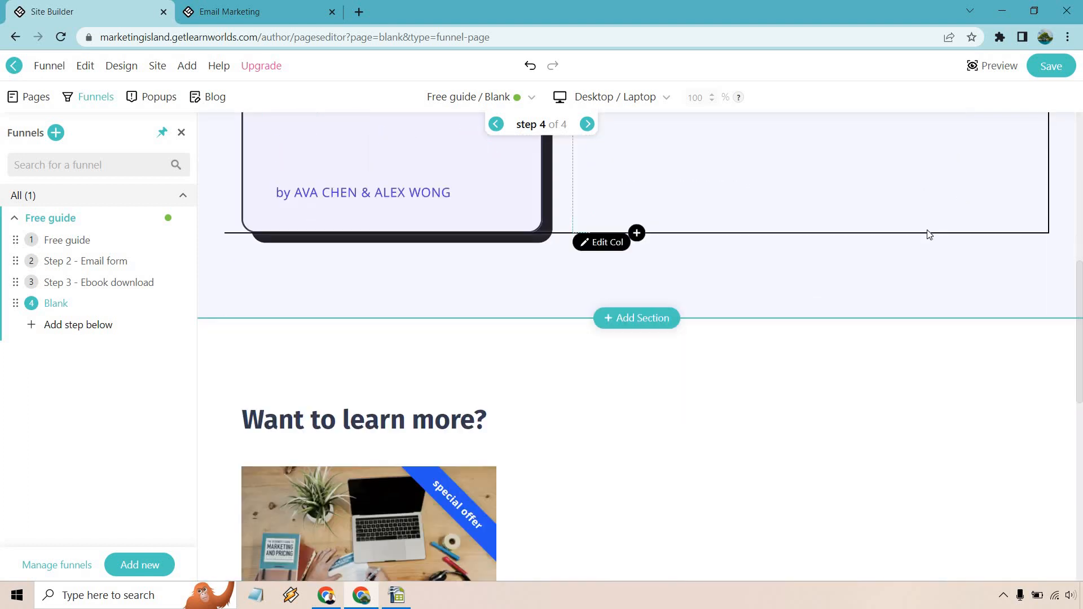
scroll(684, 338, "down", 1)
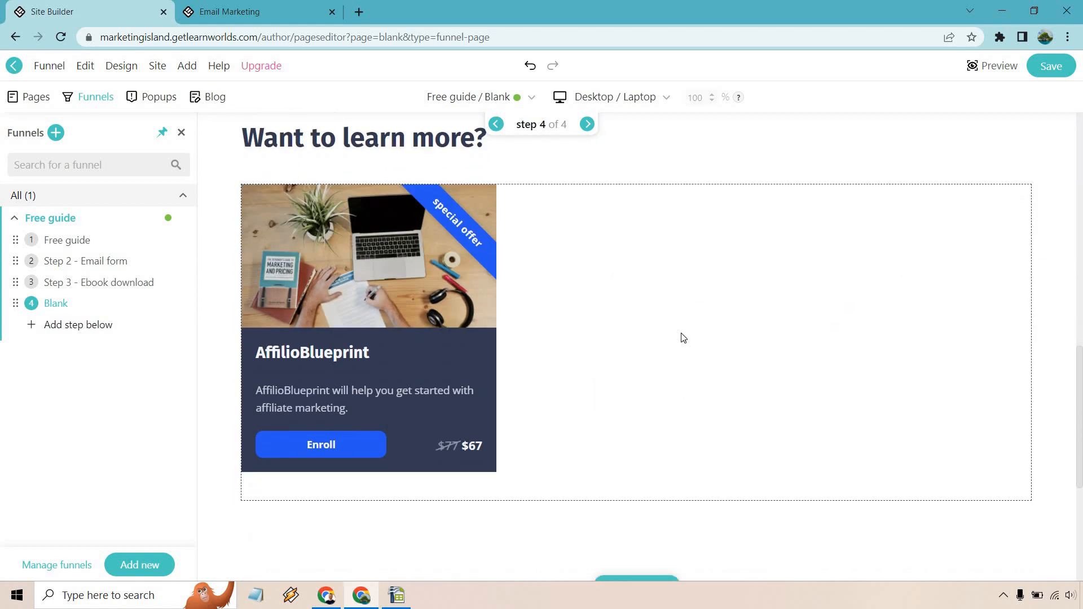